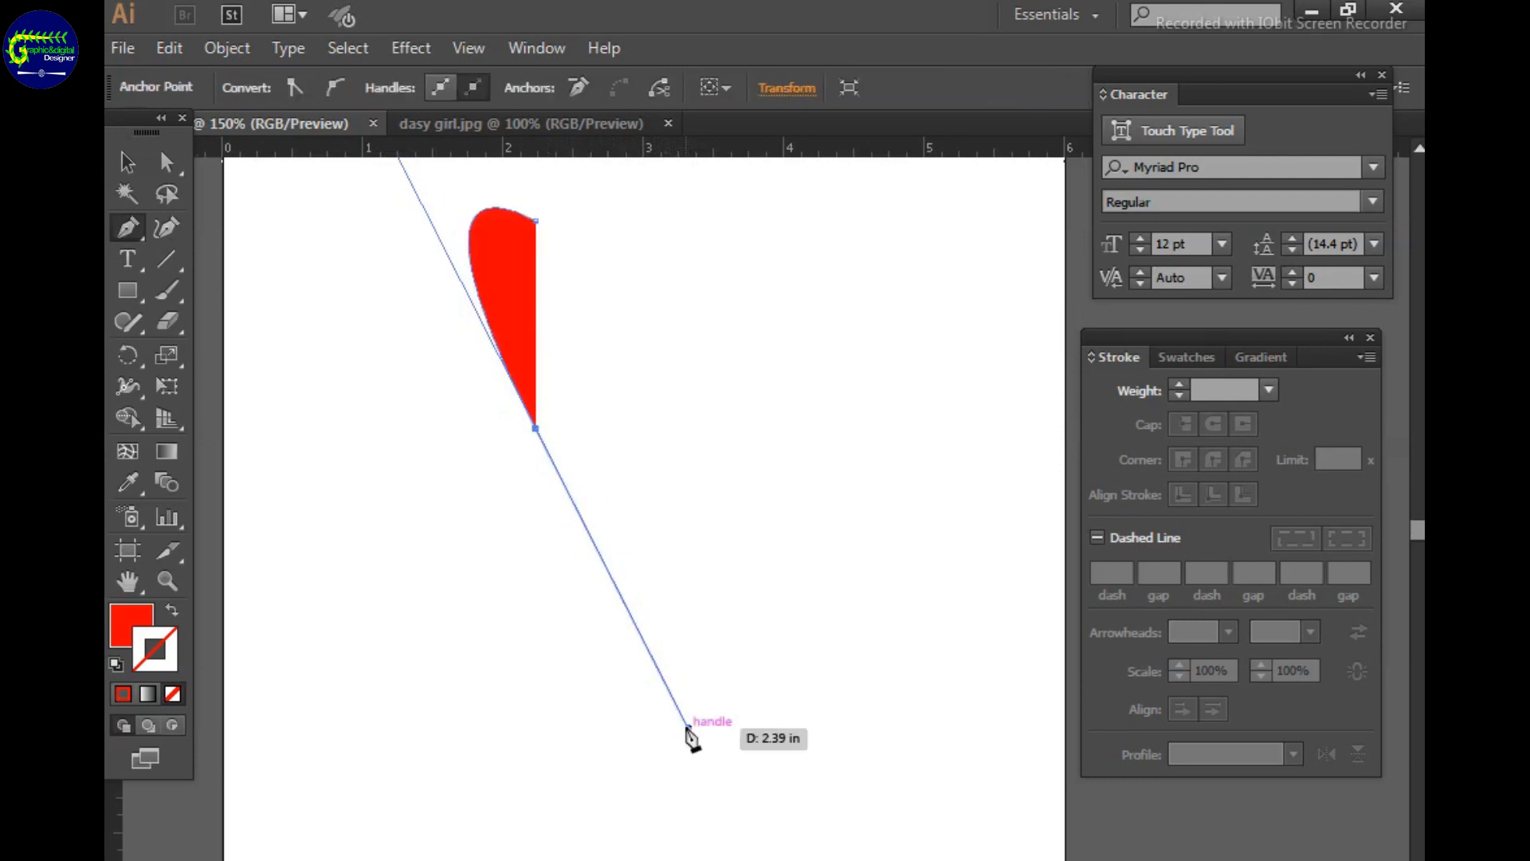
Finish the red half-heart path and reshape its outer curve by adjusting the bottom point's direction handle.
left_click_drag(536, 428, 519, 339)
key("v")
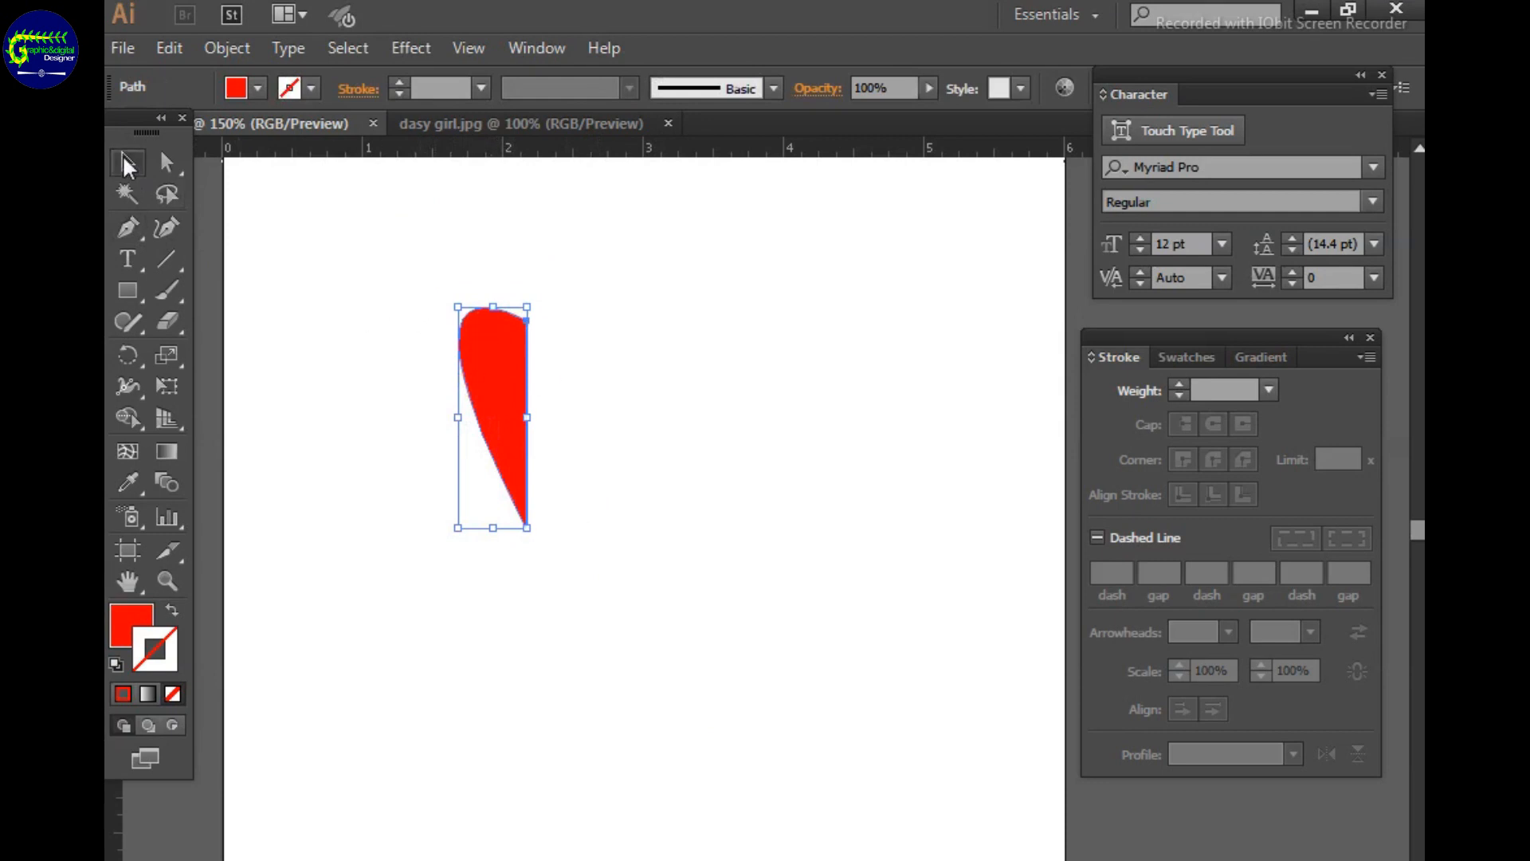
key("a")
left_click_drag(476, 306, 465, 375)
left_click_drag(347, 207, 314, 222)
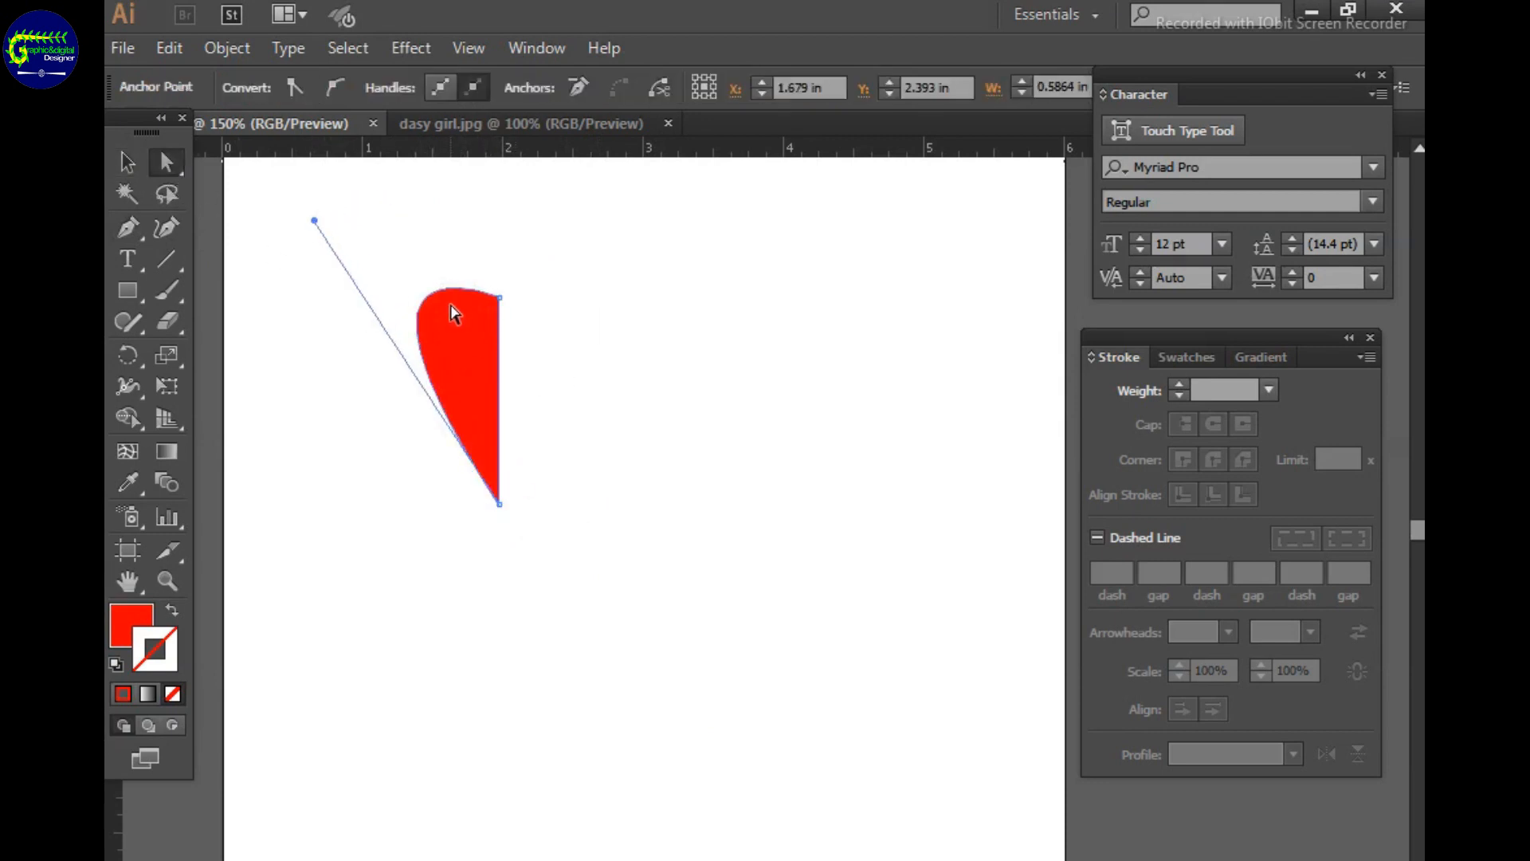
Reposition the half heart, lower its bottom point and pull that point's handle outward to make the lobe rounder.
left_click_drag(464, 312, 553, 283)
left_click(582, 349)
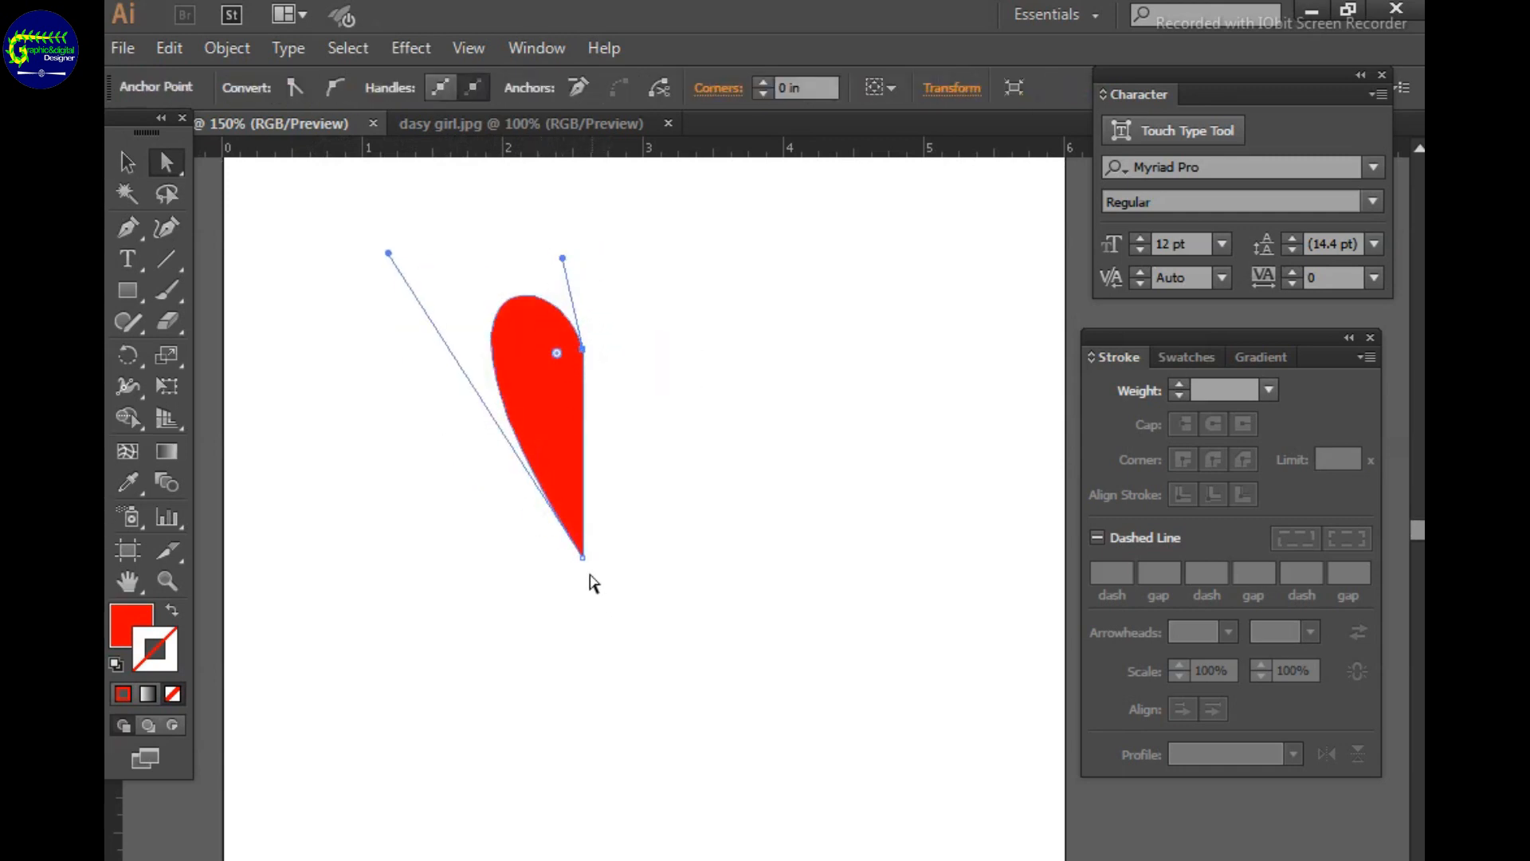
left_click_drag(583, 557, 582, 604)
left_click_drag(388, 302, 344, 296)
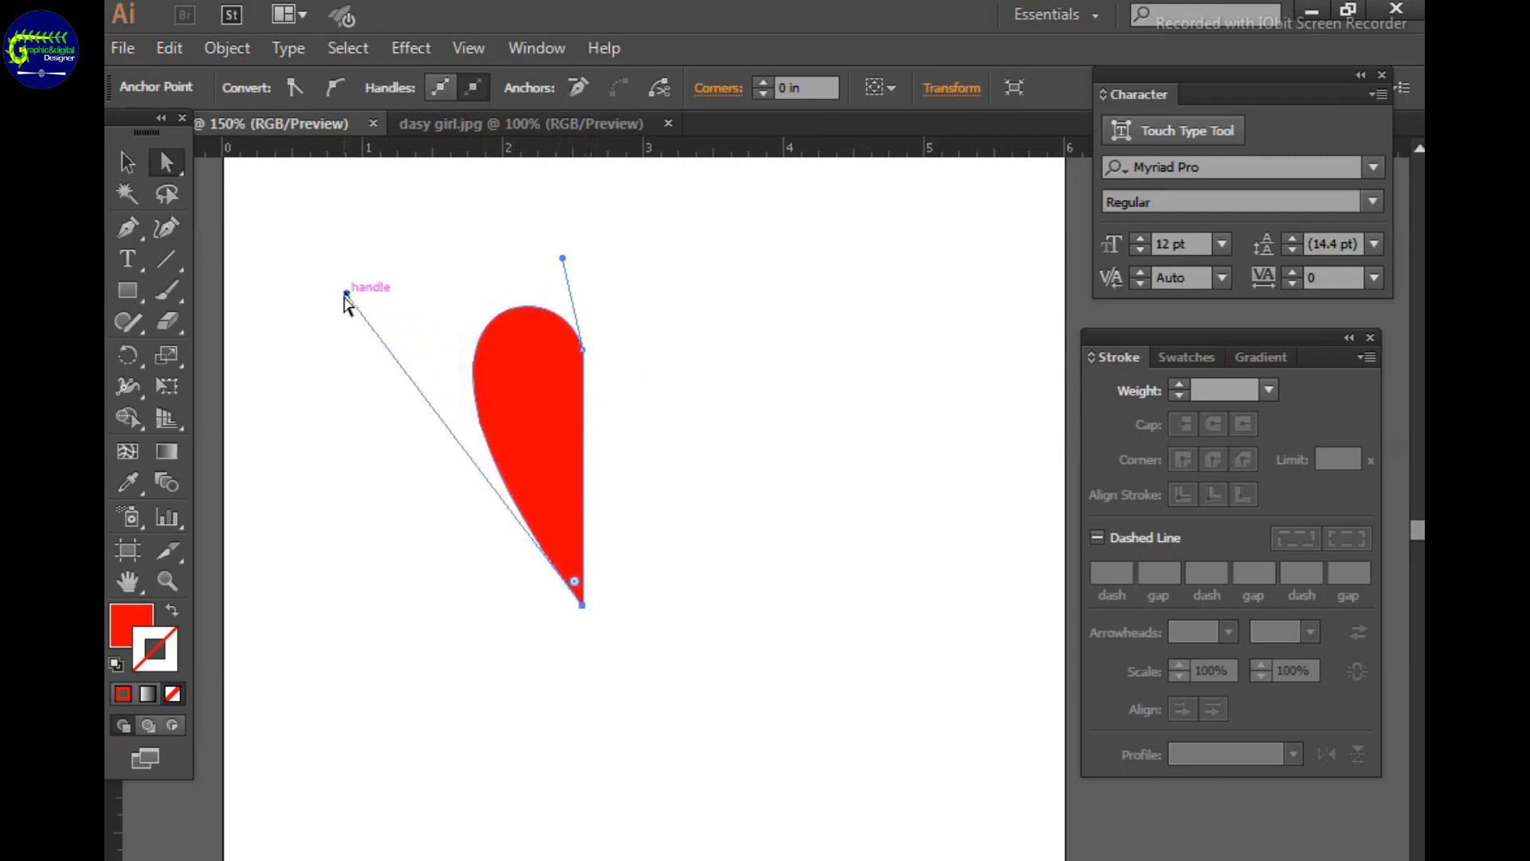
left_click(646, 519)
key("v")
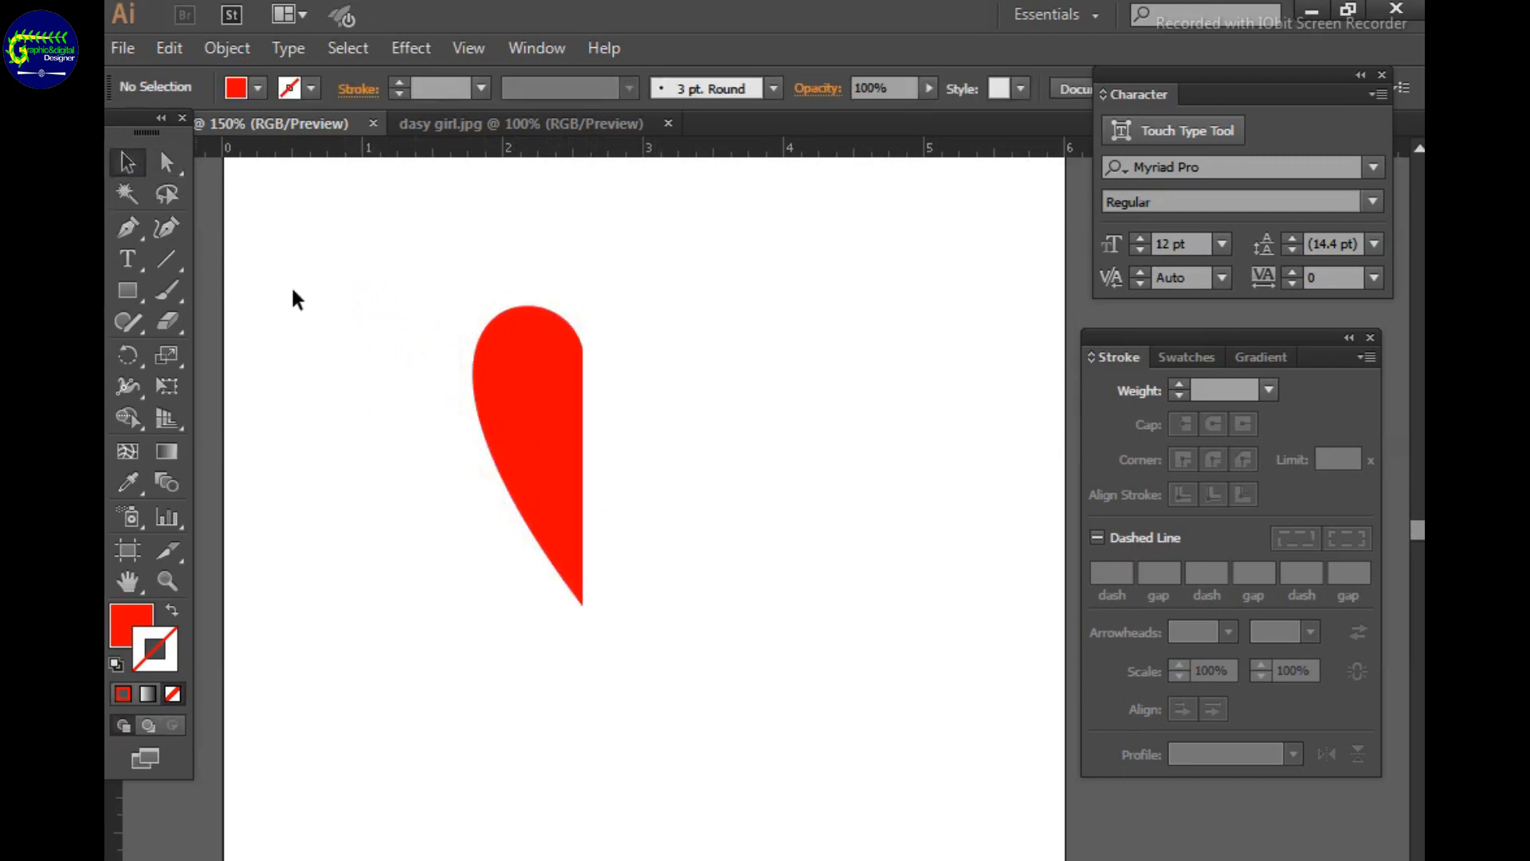
Move the red half heart and enlarge it to about 1.84 in wide and 3.7 in high.
left_click_drag(542, 447, 495, 390)
left_click_drag(541, 547, 625, 720)
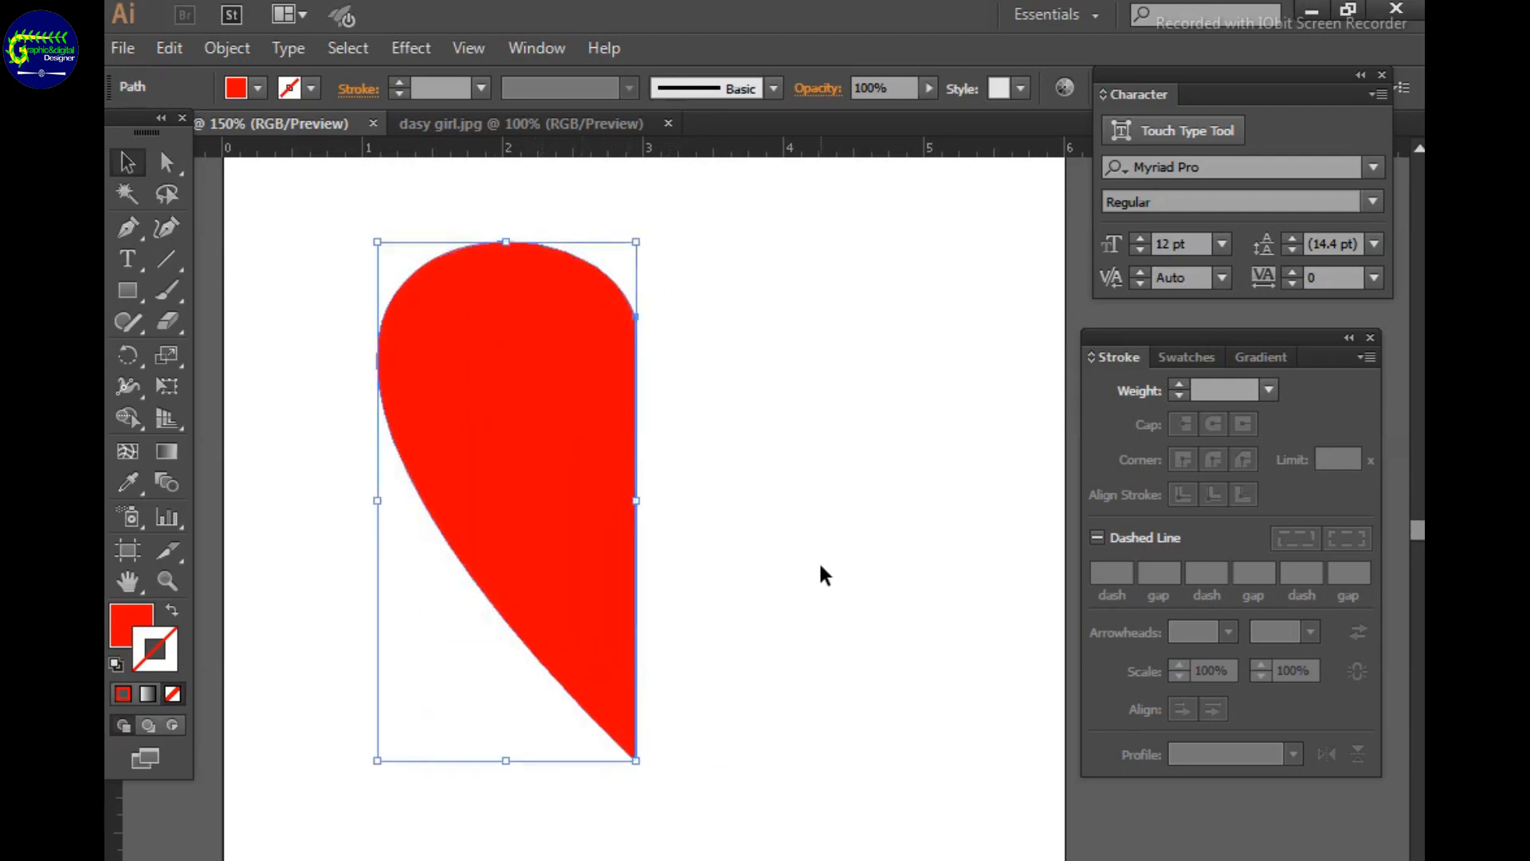
left_click(305, 518)
Show the rulers and place a vertical guide along the straight edge of the half heart.
key("ctrl+r")
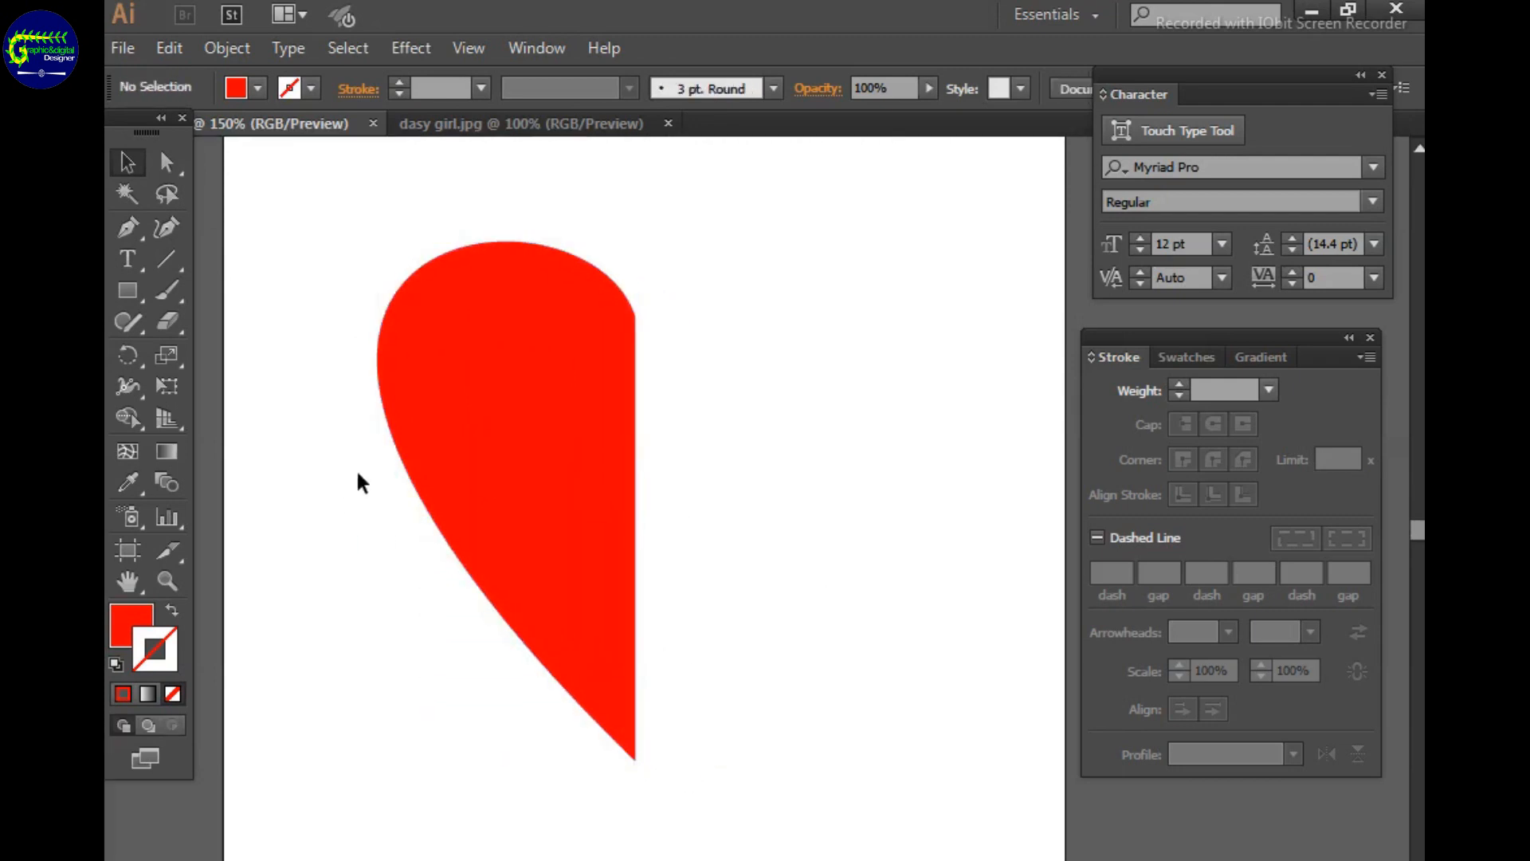
key("ctrl+r")
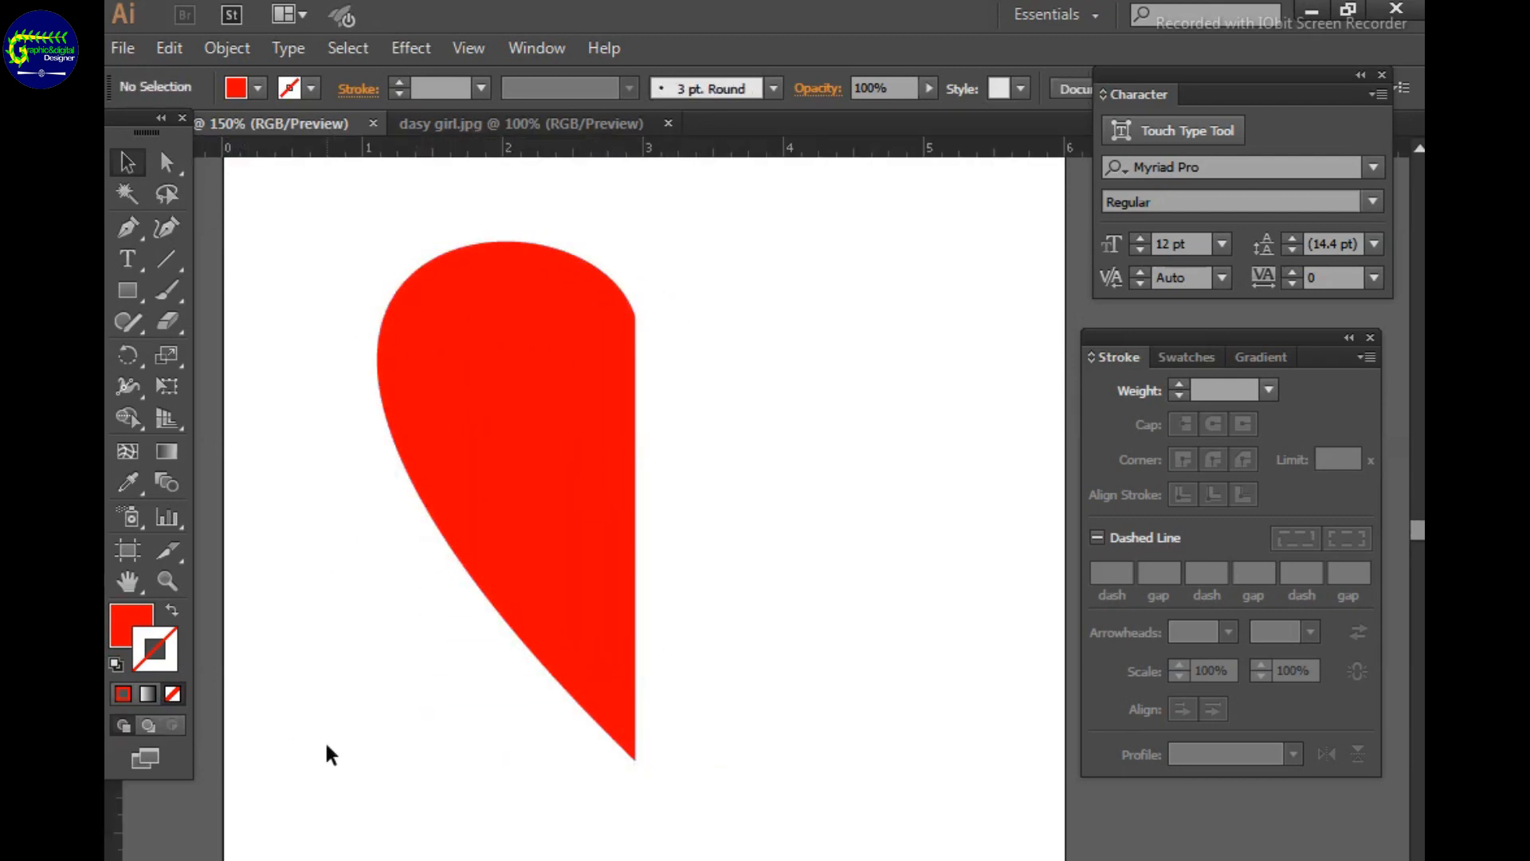
left_click_drag(117, 814, 636, 807)
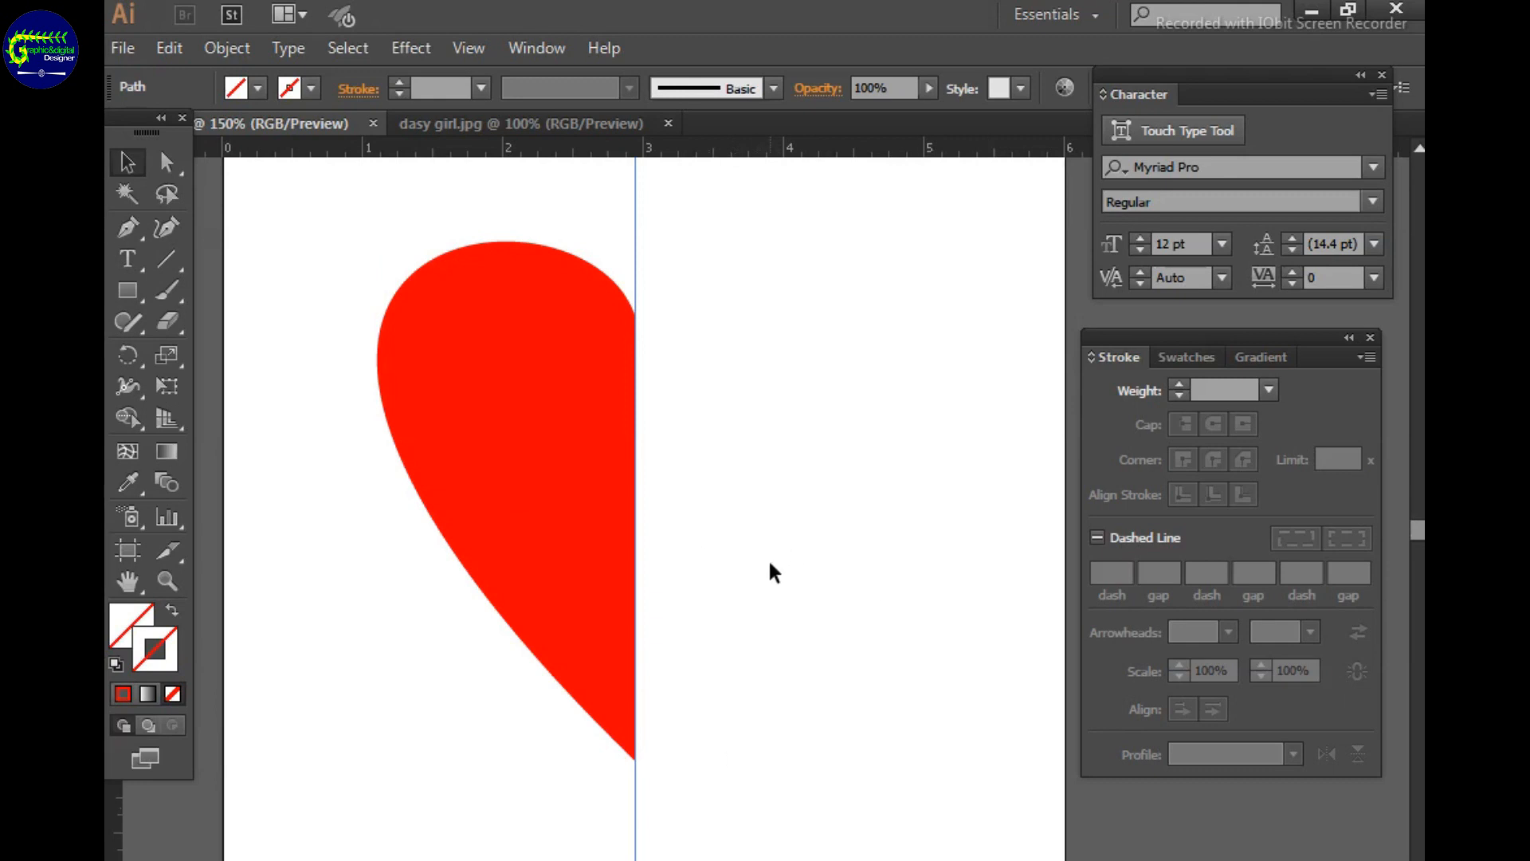
Copy the half heart, paste it in front and reflect the copy across the vertical axis.
left_click(611, 490)
key("ctrl+c")
key("ctrl+f")
right_click(467, 369)
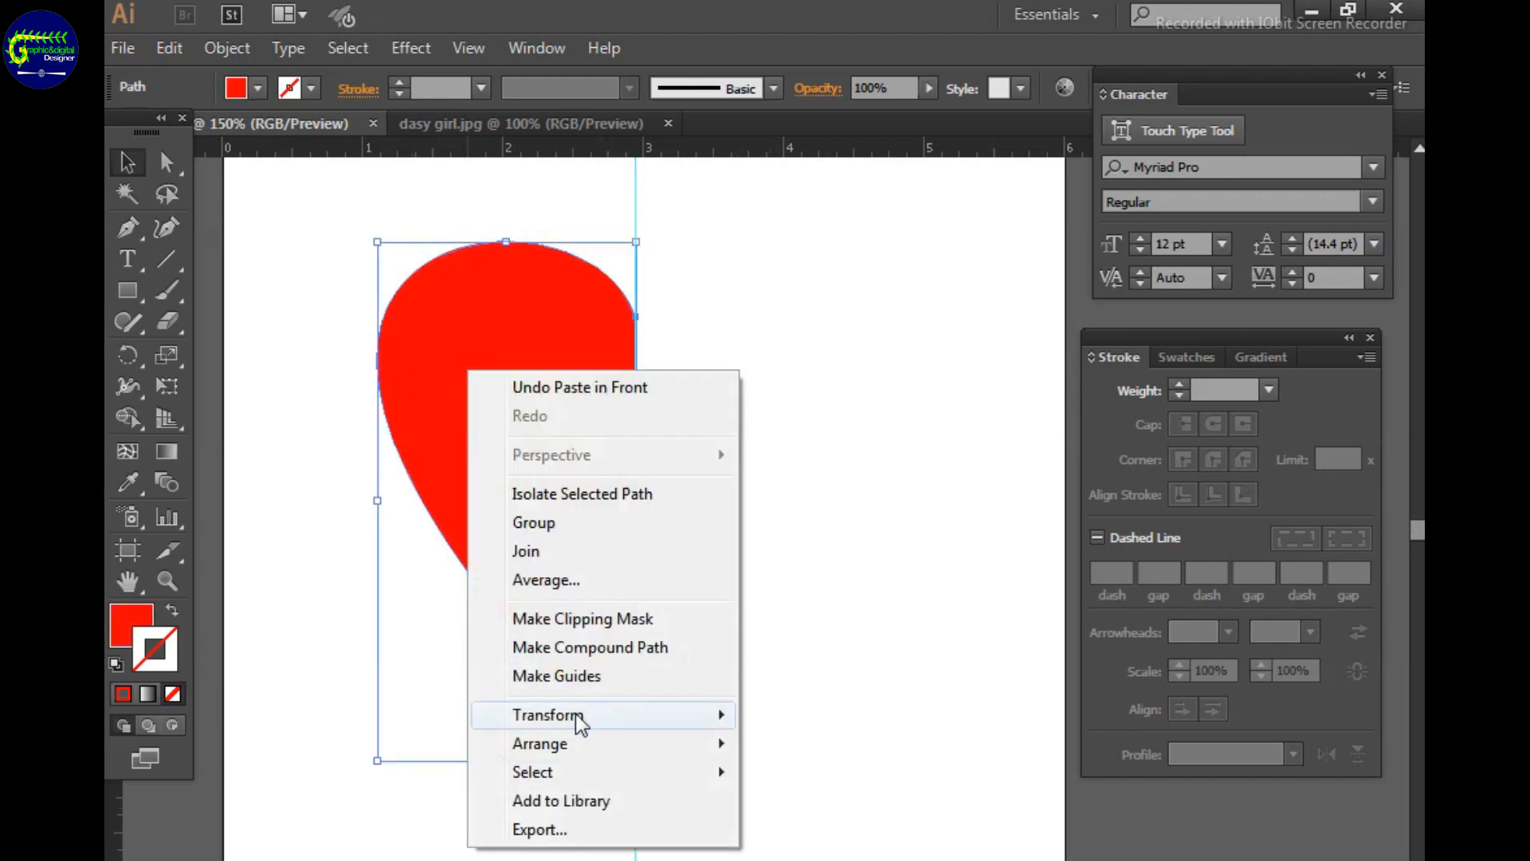
mouse_move(579, 717)
left_click(813, 810)
left_click(913, 695)
Move the mirrored half horizontally until its straight edge meets the guide and completes the heart.
key("shift+Right")
key("shift+Right")
key("shift+Right")
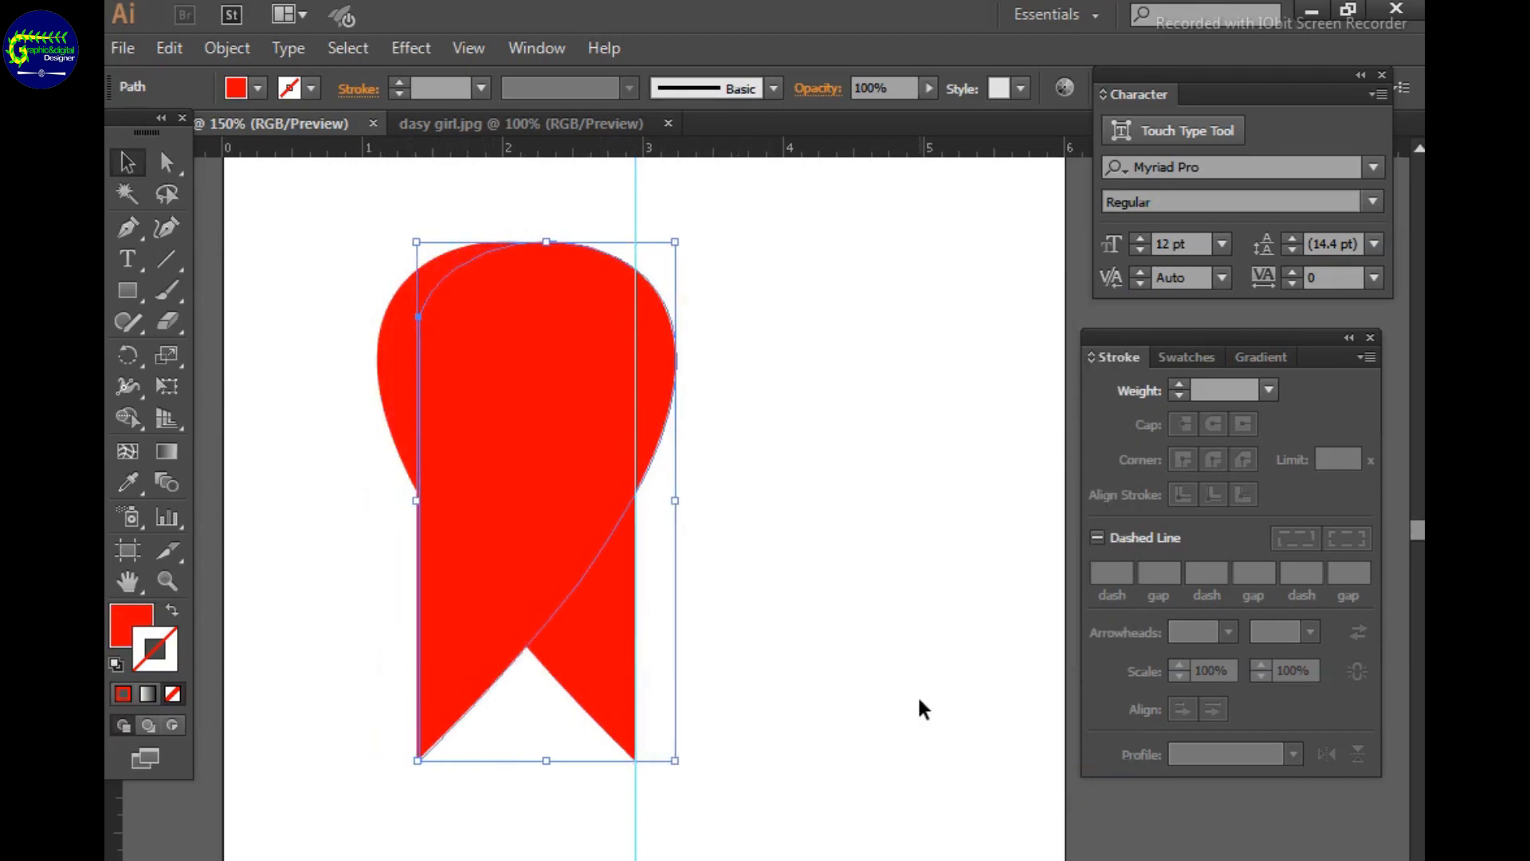
key("shift+Right")
key("shift+Right")
key("shift+Right")
key("shift+Right")
key("shift+Right")
key("shift+Right")
key("shift+Right")
key("shift+Right")
key("shift+Right")
key("shift+Right")
key("shift+Right")
key("shift+Right")
key("shift+Right")
key("shift+Right")
key("shift+Right")
key("shift+Right")
key("shift+Right")
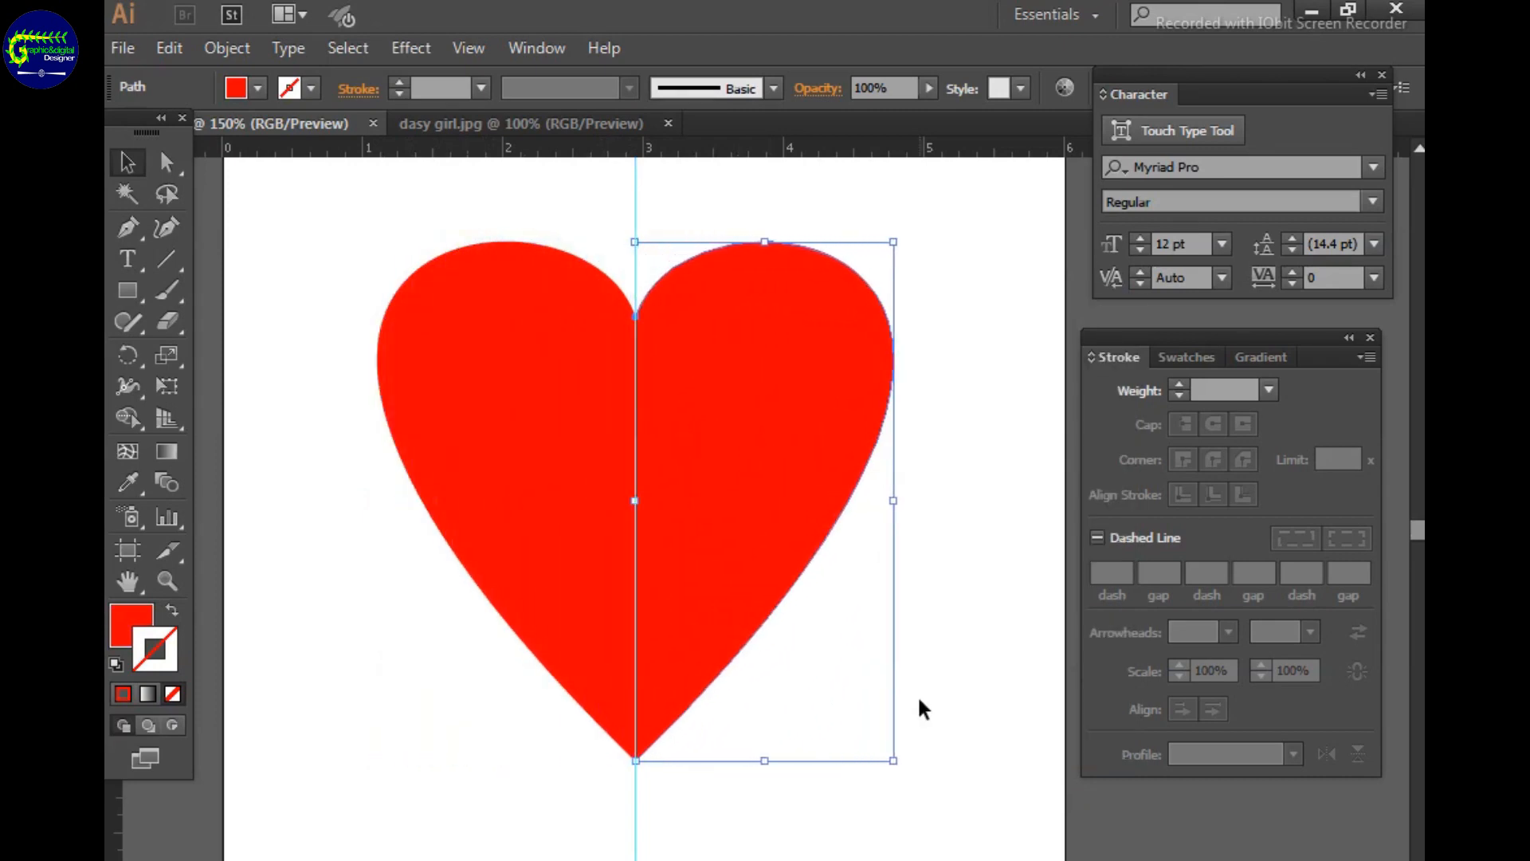
left_click(922, 703)
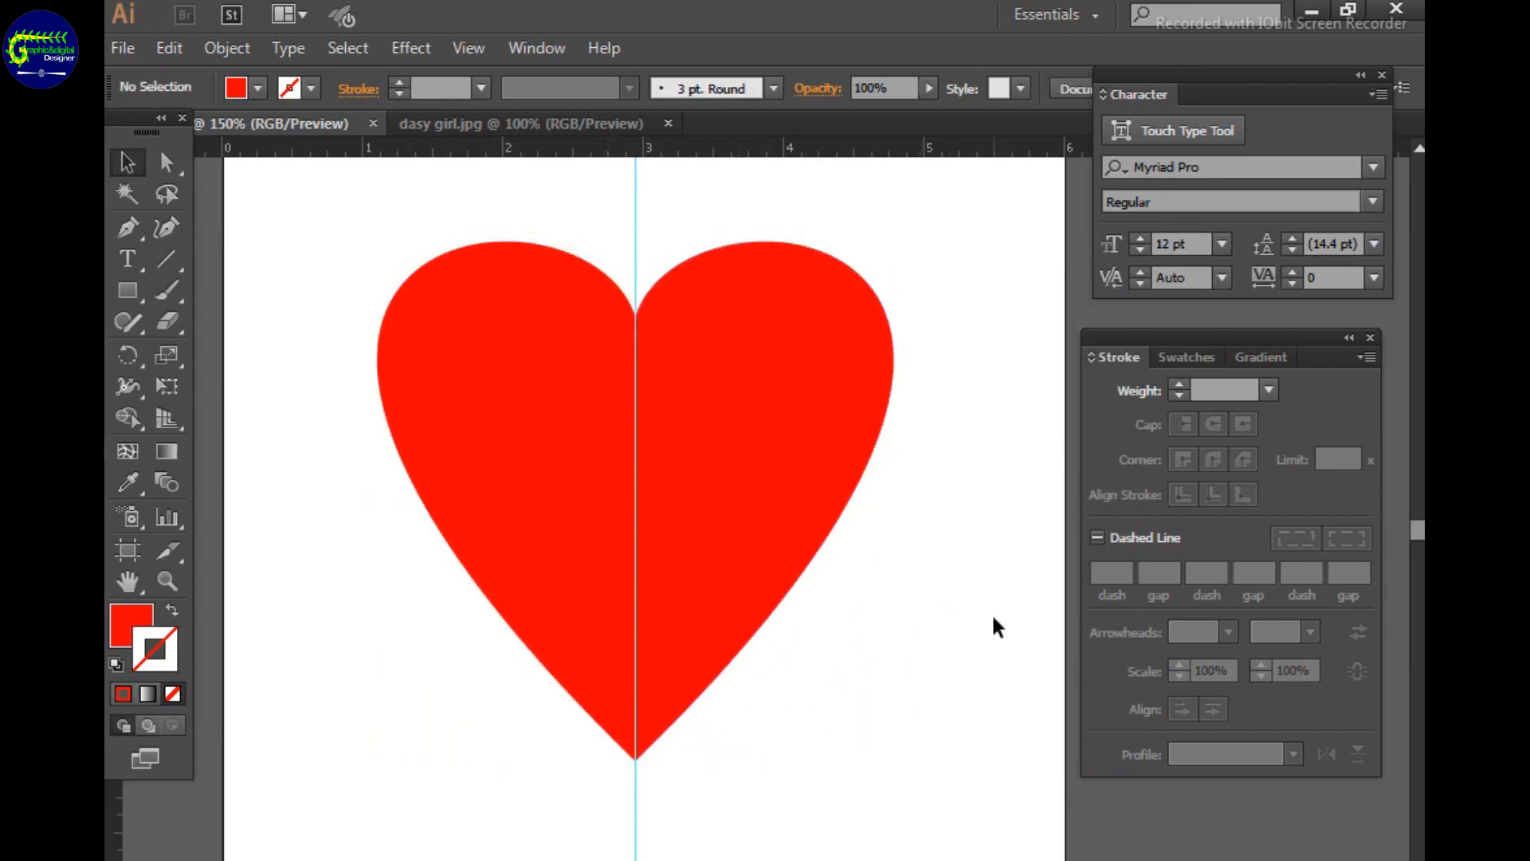
left_click(797, 477)
left_click(965, 500)
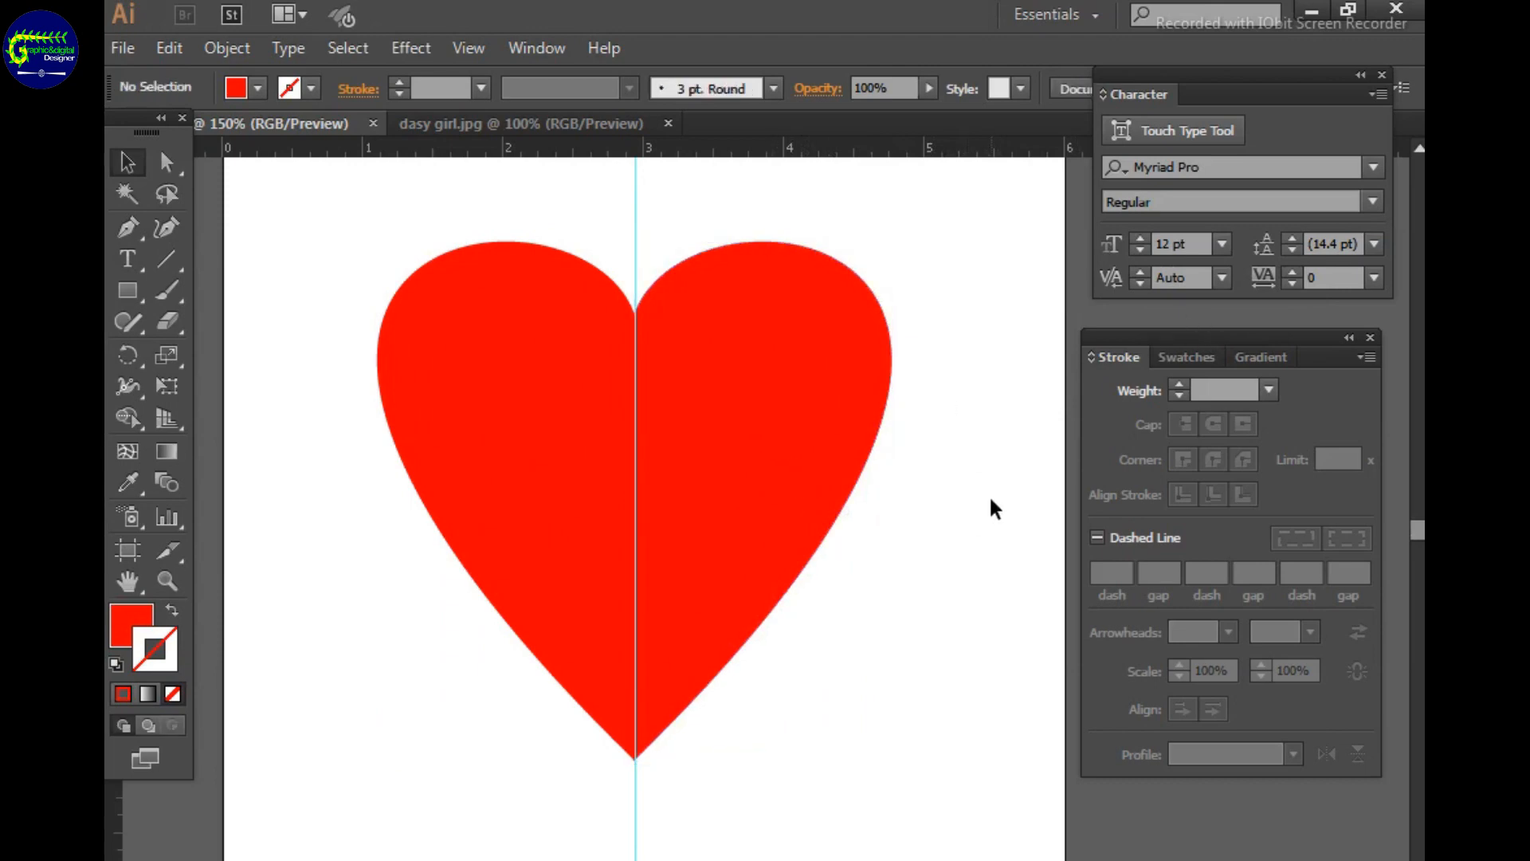
left_click(765, 622)
left_click(1002, 530)
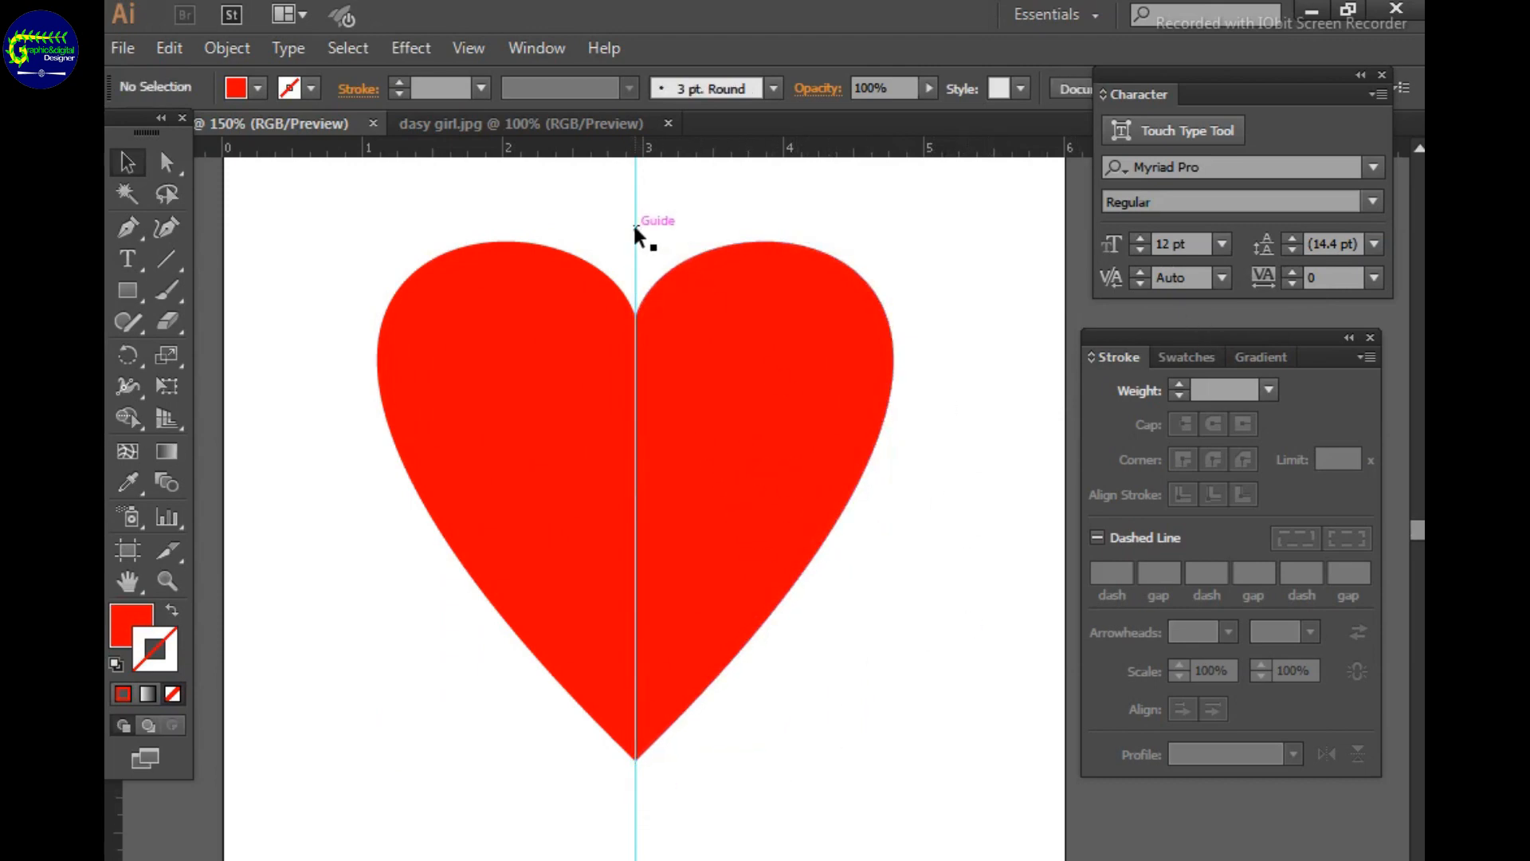
Delete the vertical guide and nudge the mirrored half against the original half to close the seam.
left_click(633, 224)
key("Delete")
left_click(821, 550)
key("Left")
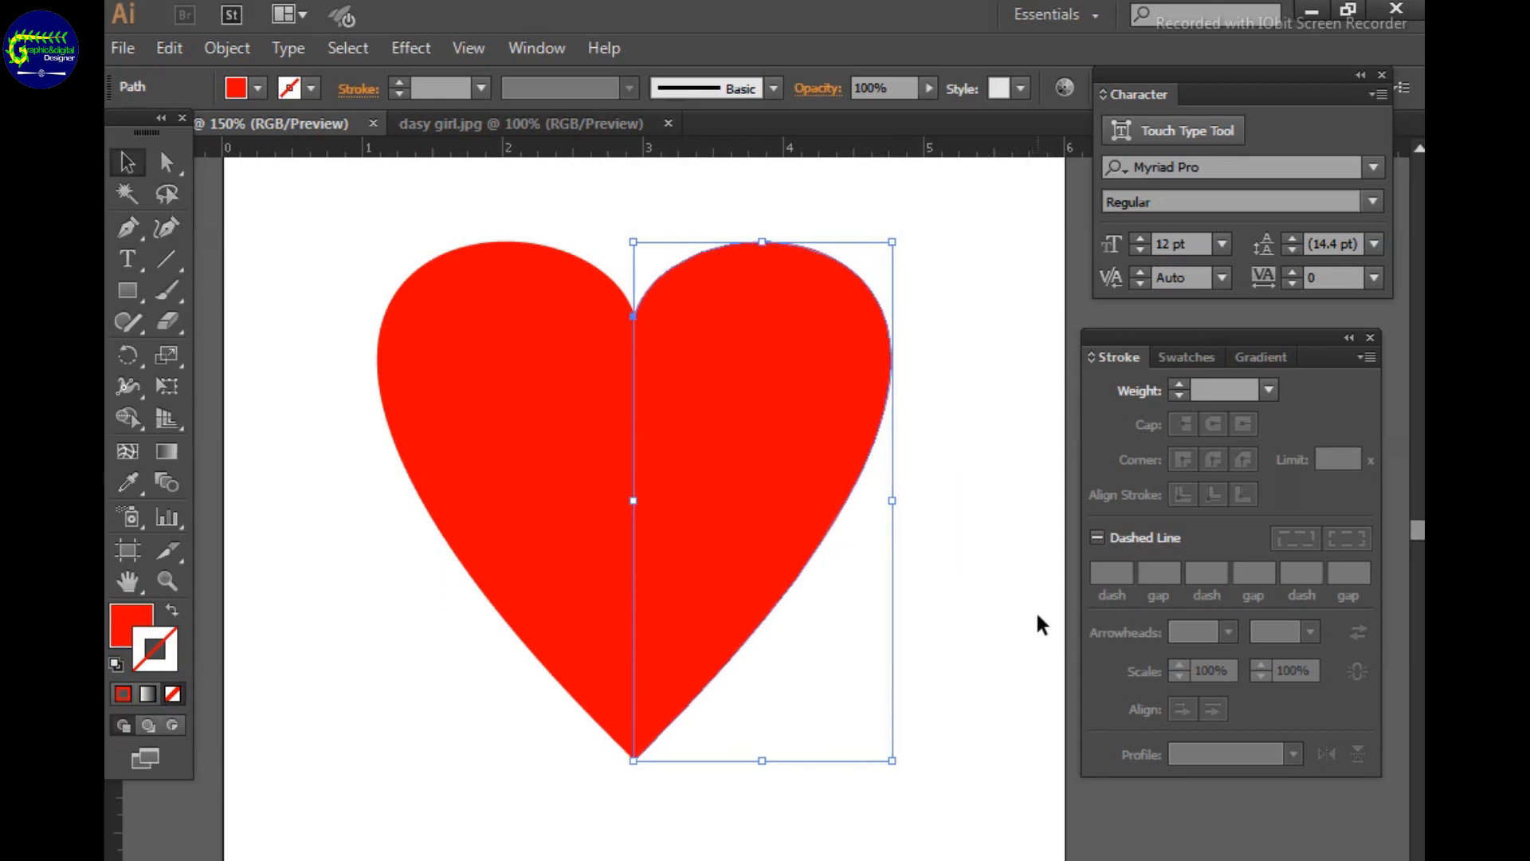
Delete the mirrored red half so that only the original half heart remains.
left_click(1006, 571)
key("ctrl+z")
key("Delete")
Bring the photo from the dasy girl.jpg document into the heart document and place it over the red half heart.
left_click(548, 125)
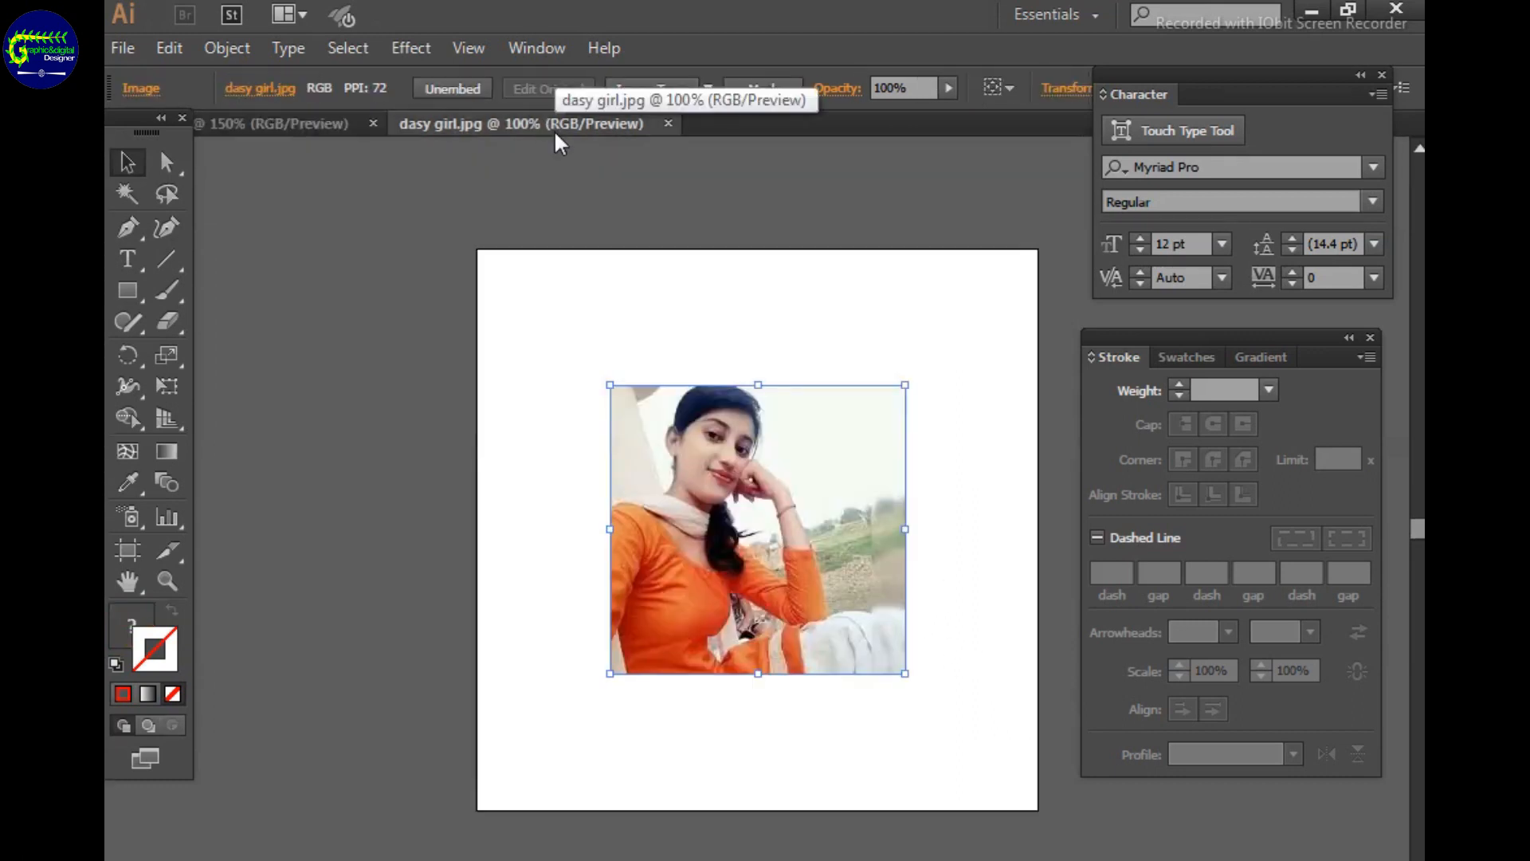
left_click(349, 124)
left_click_drag(334, 215, 727, 804)
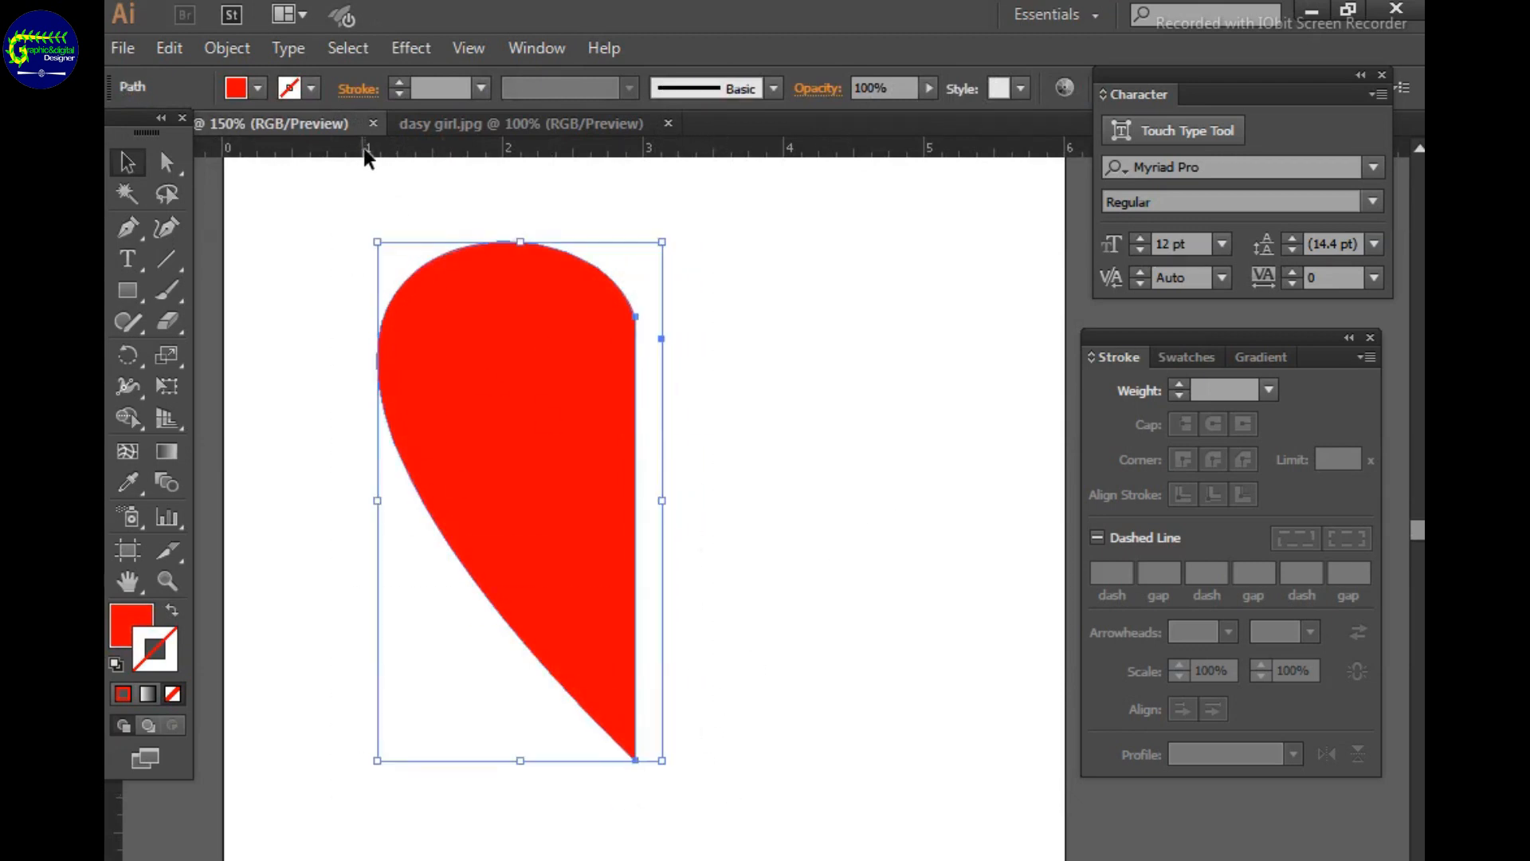
left_click(835, 444)
key("ctrl+Tab")
left_click_drag(771, 457, 624, 479)
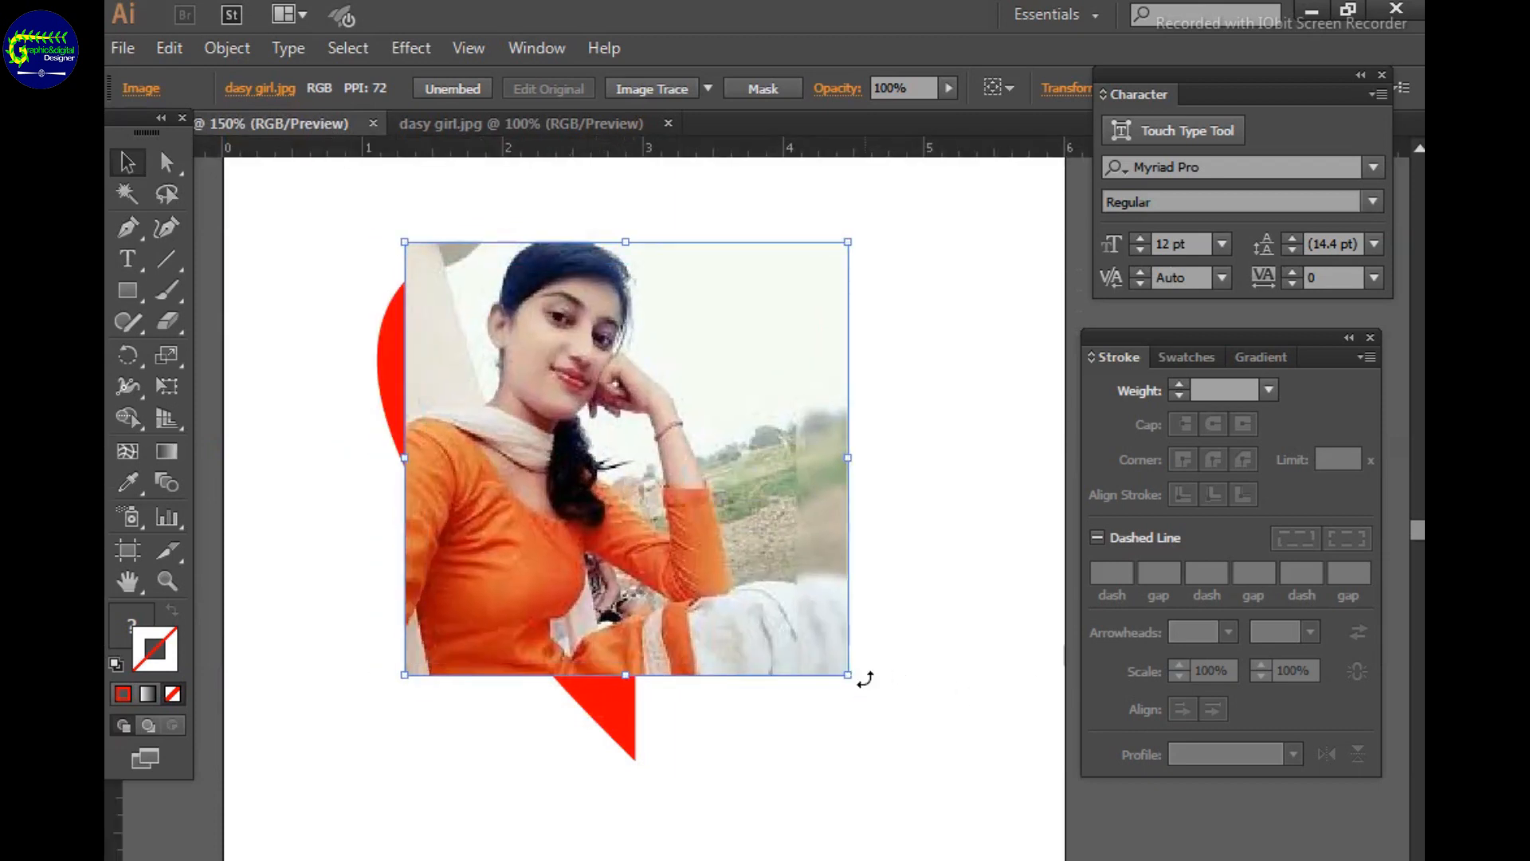
Rotate the photo slightly counterclockwise, shrink it and align it over the half heart.
left_click_drag(865, 679, 890, 634)
mouse_move(607, 490)
left_mouse_down()
mouse_move(623, 488)
mouse_move(616, 502)
left_mouse_up()
left_click_drag(886, 655, 802, 616)
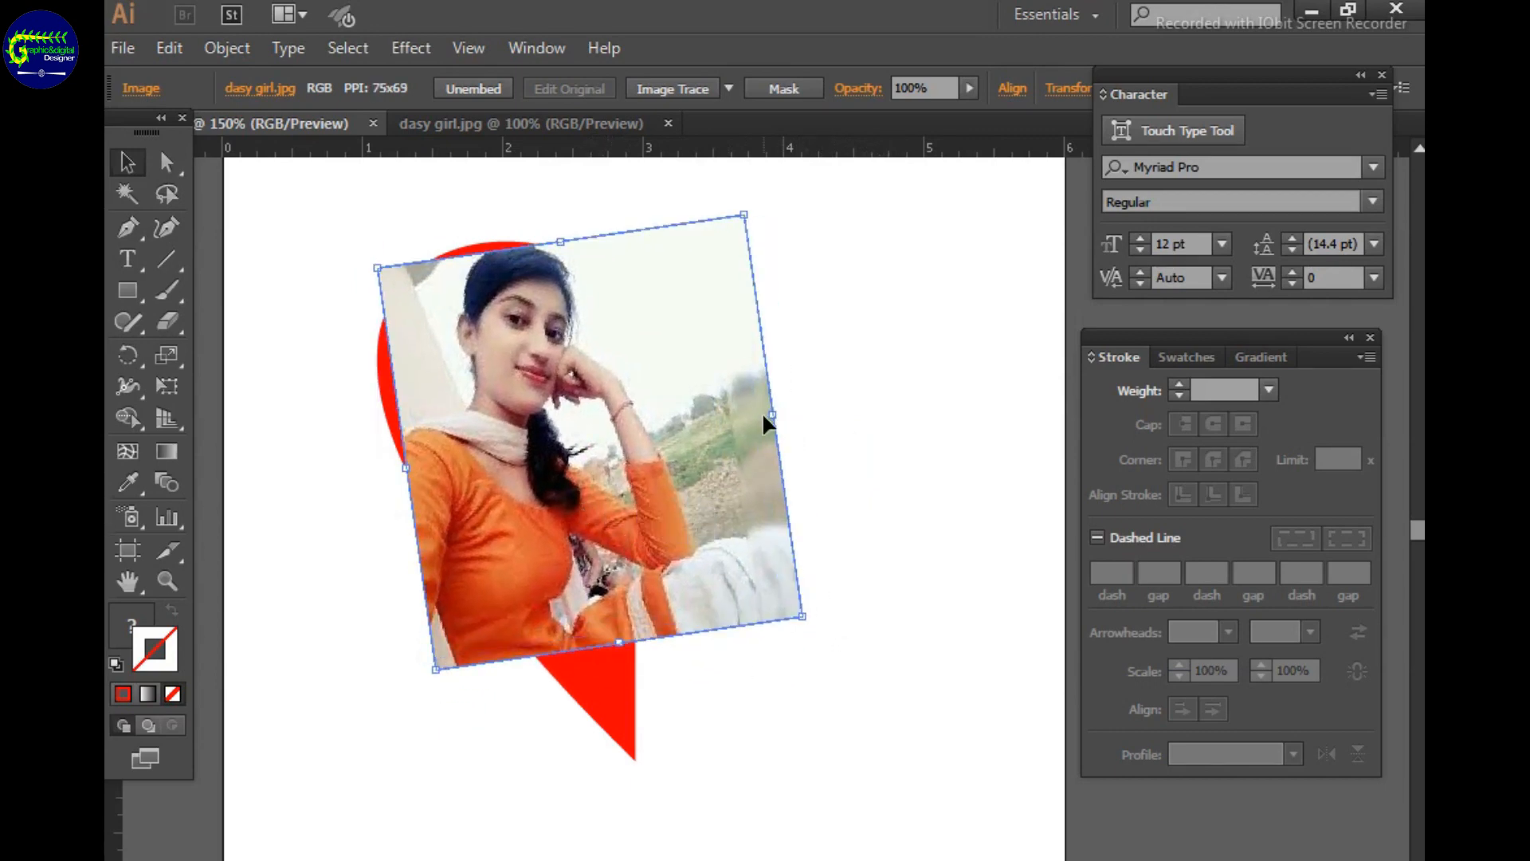
Narrow the photo, reposition it over the half heart and stretch it taller to cover more of the shape.
left_click_drag(771, 414, 684, 427)
left_click_drag(576, 494, 600, 494)
mouse_move(535, 544)
left_mouse_down()
mouse_move(548, 538)
mouse_move(524, 518)
left_mouse_up()
left_click_drag(587, 642, 595, 682)
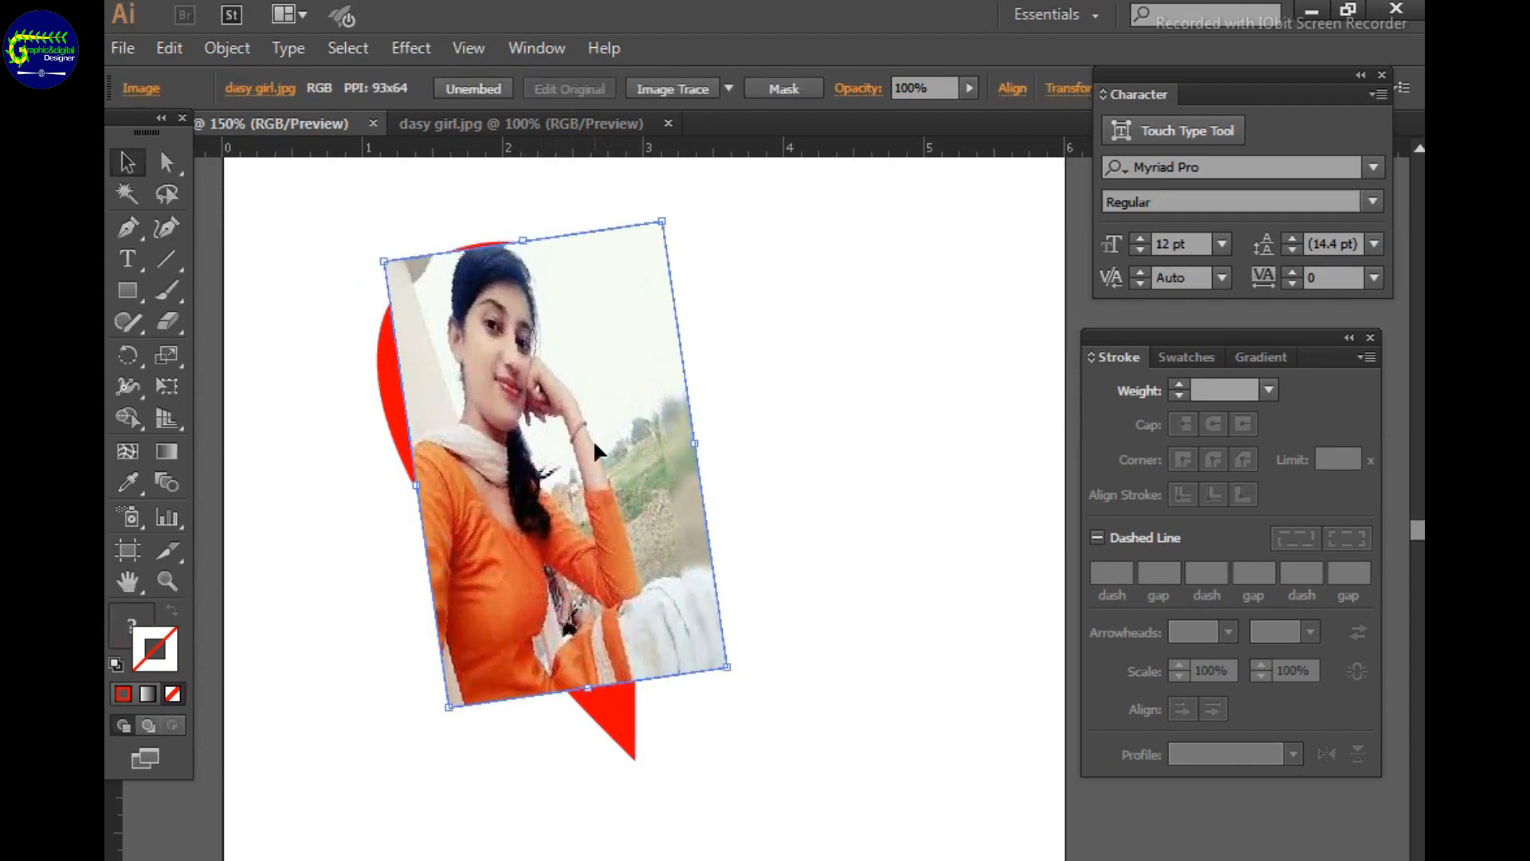
Send the photo behind the red half heart and select both objects.
key("ctrl+shift+bracketleft")
left_click_drag(335, 212, 801, 809)
right_click(514, 411)
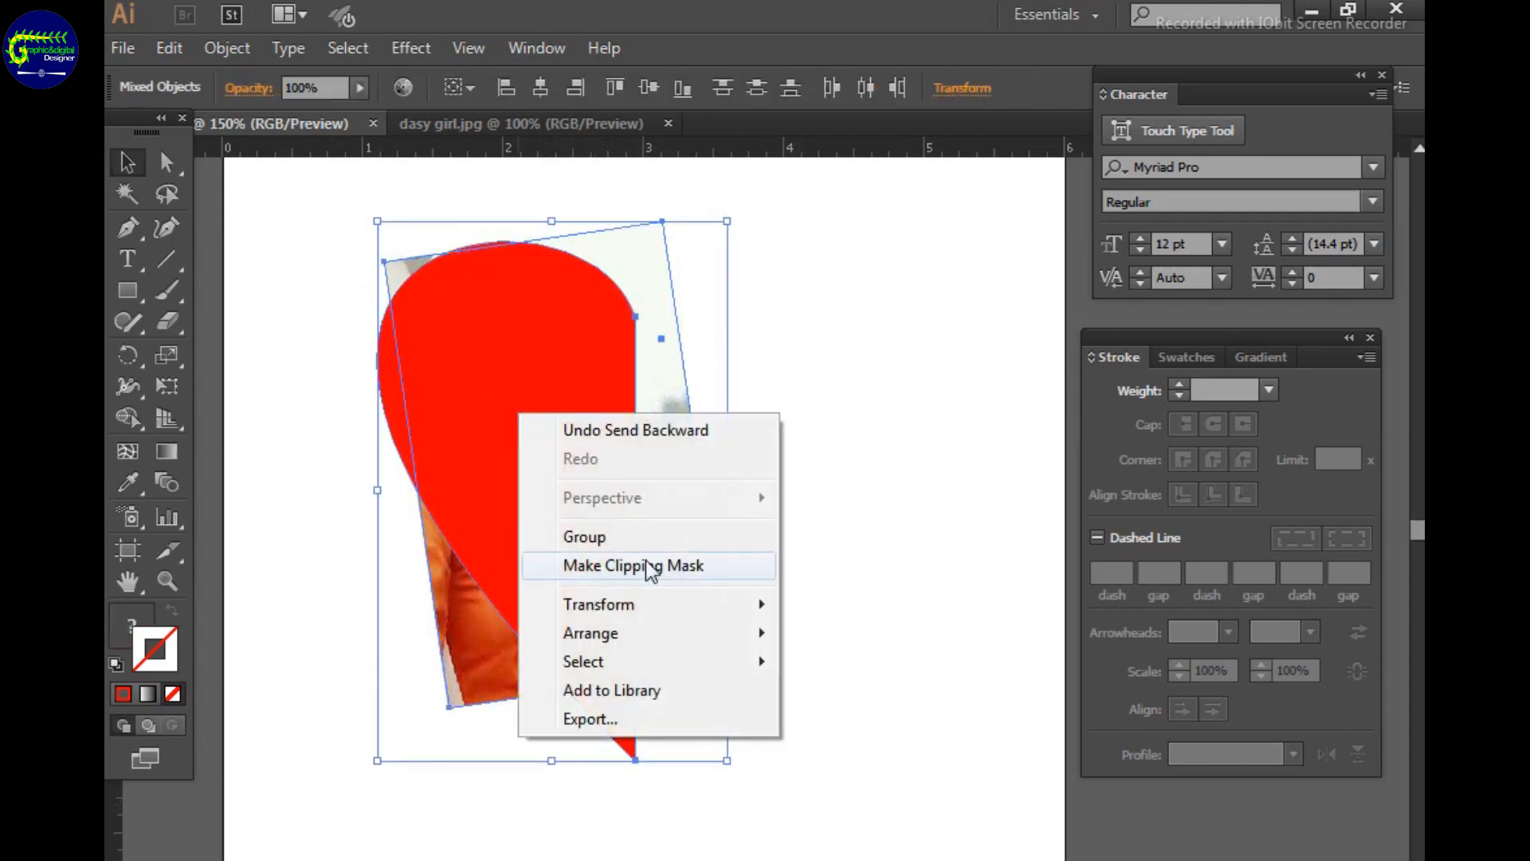
mouse_move(615, 605)
left_click(844, 697)
left_click(733, 428)
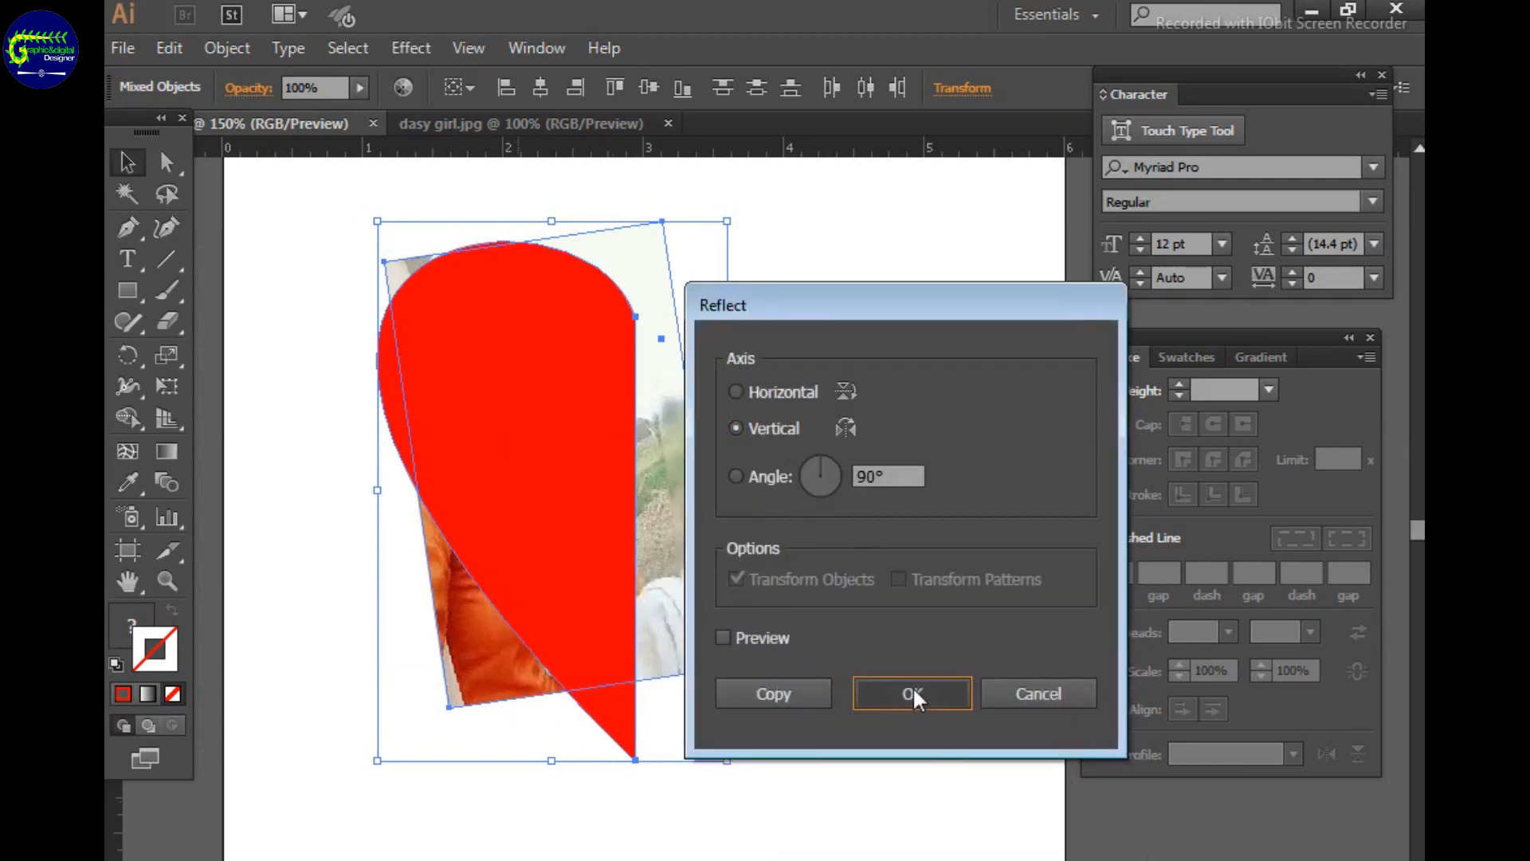
left_click(912, 691)
key("ctrl+z")
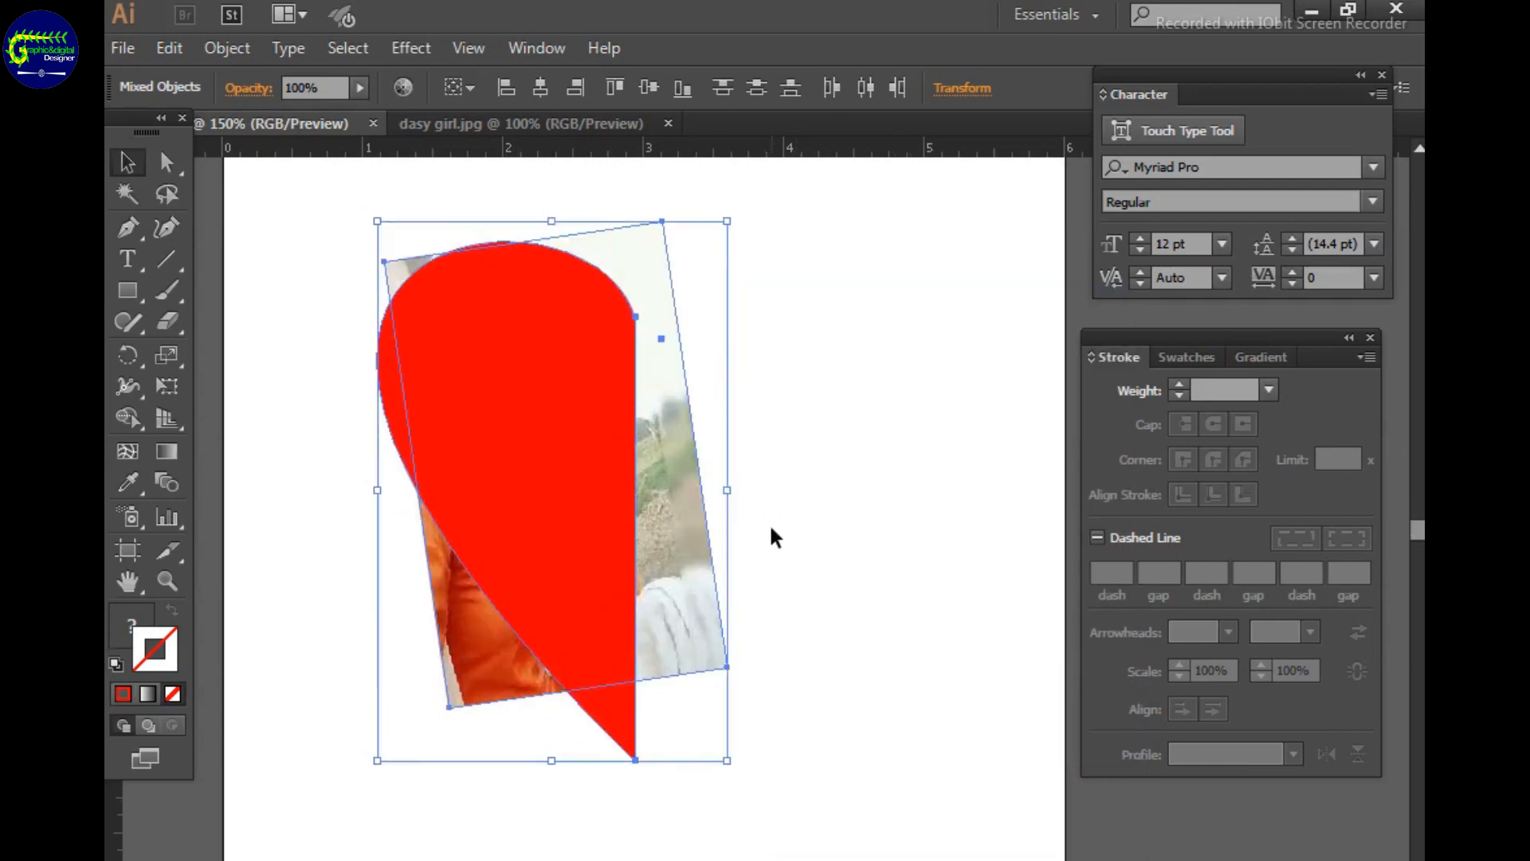
Make a clipping mask from the half heart and the photo.
right_click(770, 527)
left_click(742, 574)
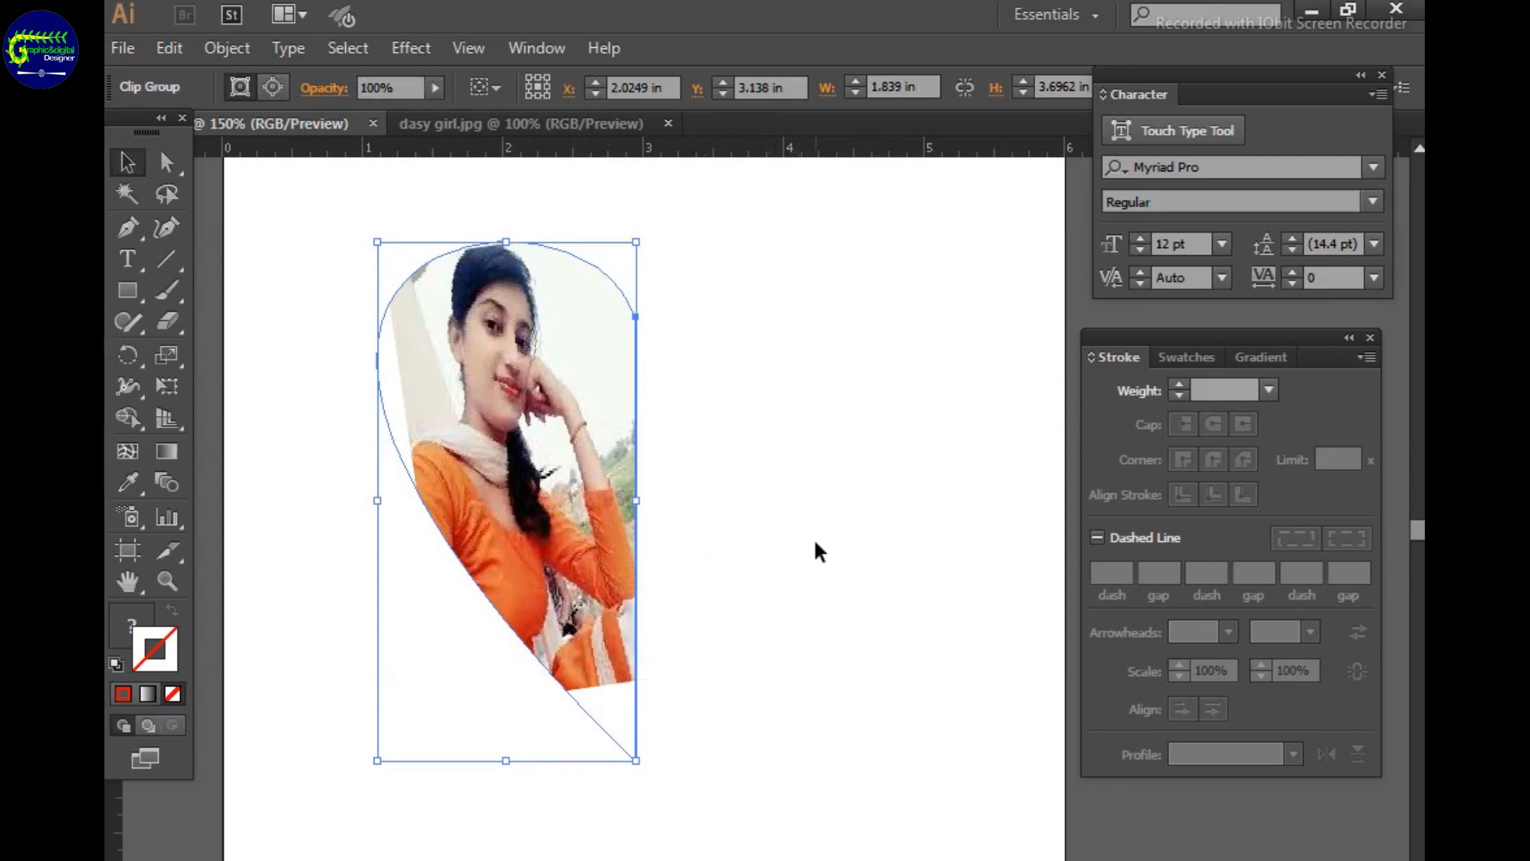
left_click(769, 526)
Copy the clipped photo half, paste it in front and reflect the copy across the vertical axis.
left_click(552, 458)
left_click(747, 471)
left_click(614, 530)
right_click(476, 360)
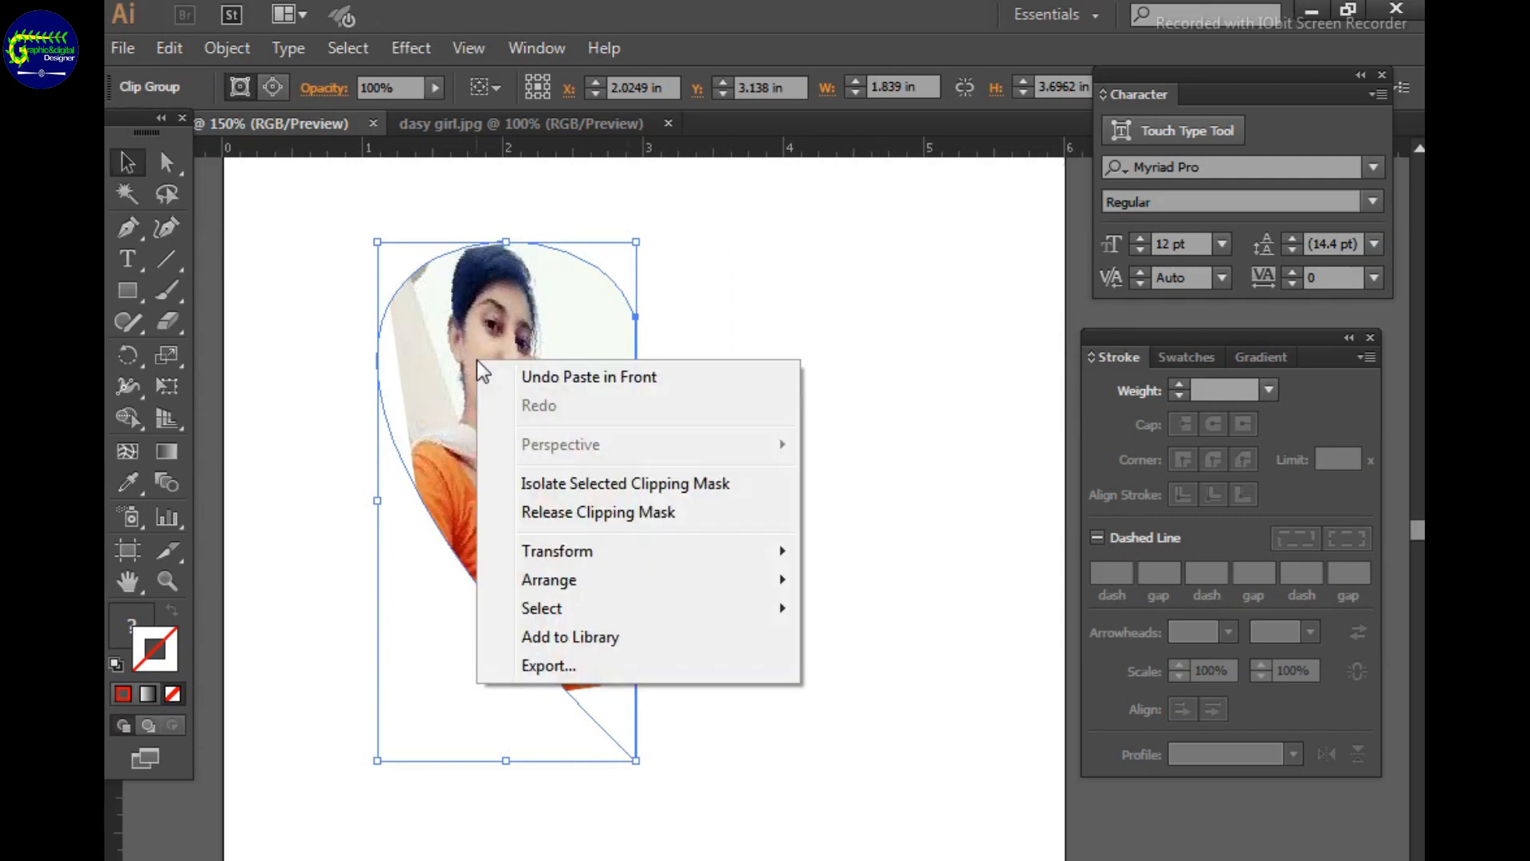
mouse_move(722, 556)
left_click(979, 598)
left_click(930, 695)
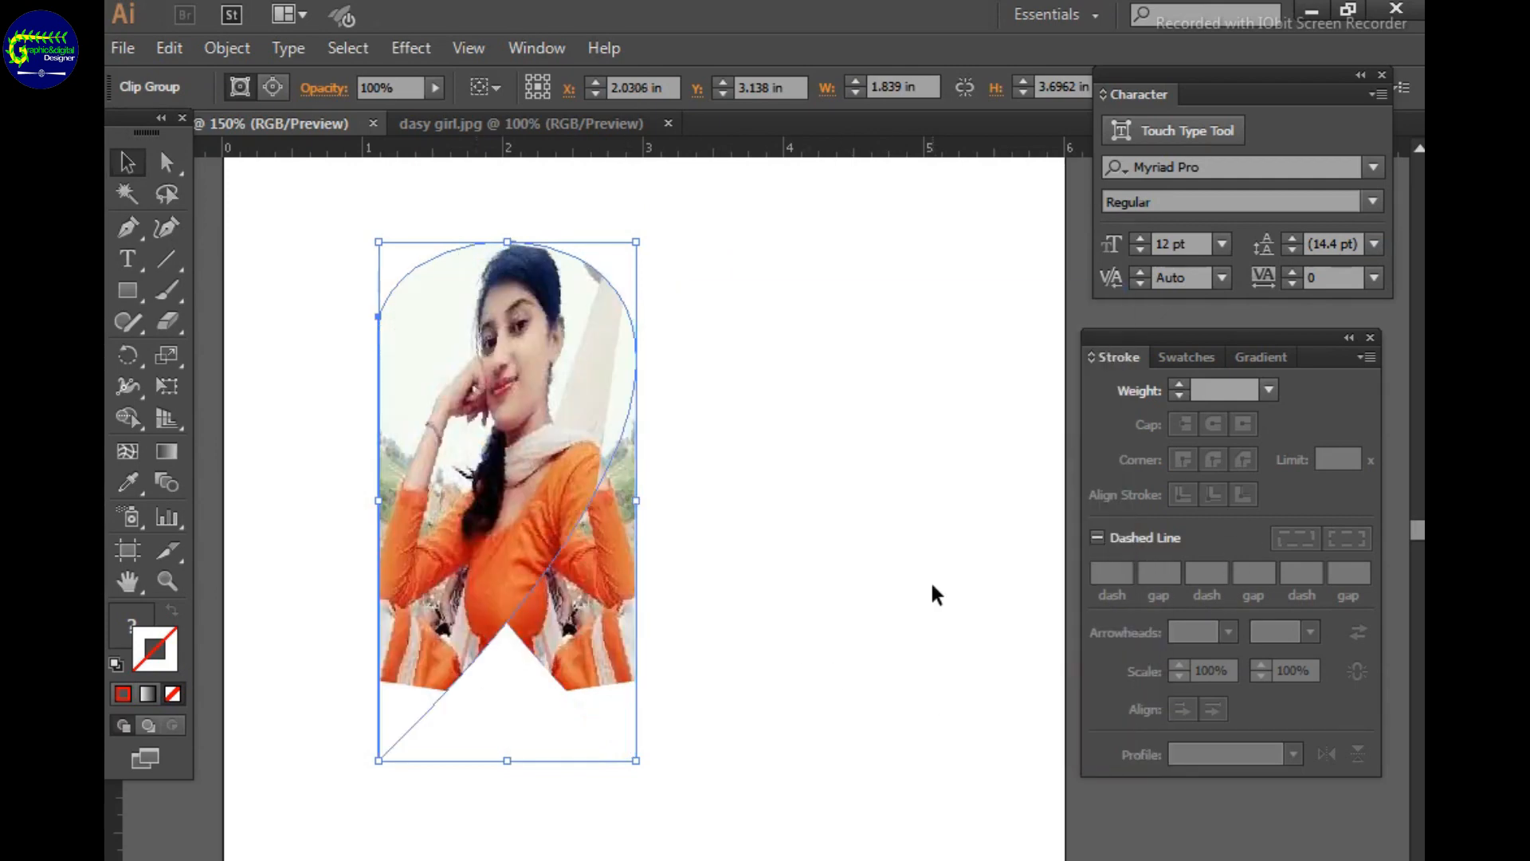
Move the reflected photo half horizontally until its straight edge meets the original half and forms a heart.
key("Right")
key("Right")
key("Right")
key("Right")
key("Right")
key("Right")
key("Right")
key("Right")
key("Right")
key("Right")
key("Right")
key("Right")
key("Right")
key("Right")
key("Right")
key("Right")
key("Right")
key("Right")
key("Right")
key("Right")
key("Right")
key("Right")
key("Right")
key("Right")
key("Right")
key("Right")
key("Right")
key("Right")
key("Right")
key("Right")
key("Right")
key("Right")
key("Right")
key("Right")
key("Right")
key("Right")
key("Right")
key("Right")
key("Right")
key("Right")
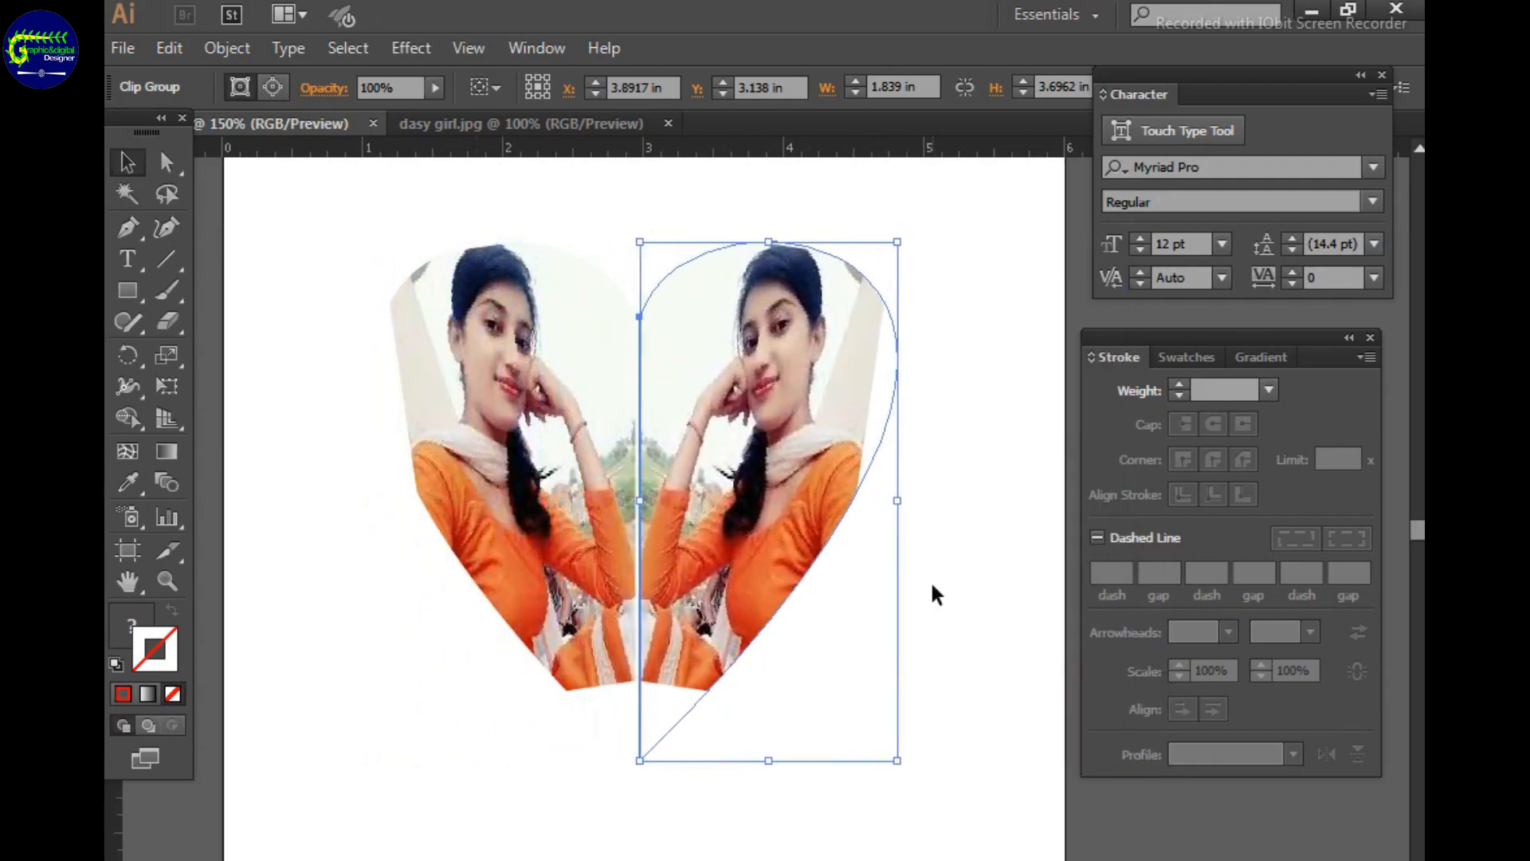
key("Left")
key("Left")
key("Left")
key("Left")
key("Left")
key("Left")
key("Left")
left_click(984, 556)
Fill both clipped photo halves with the RGB Red swatch.
left_click_drag(342, 207, 976, 802)
left_click(1191, 360)
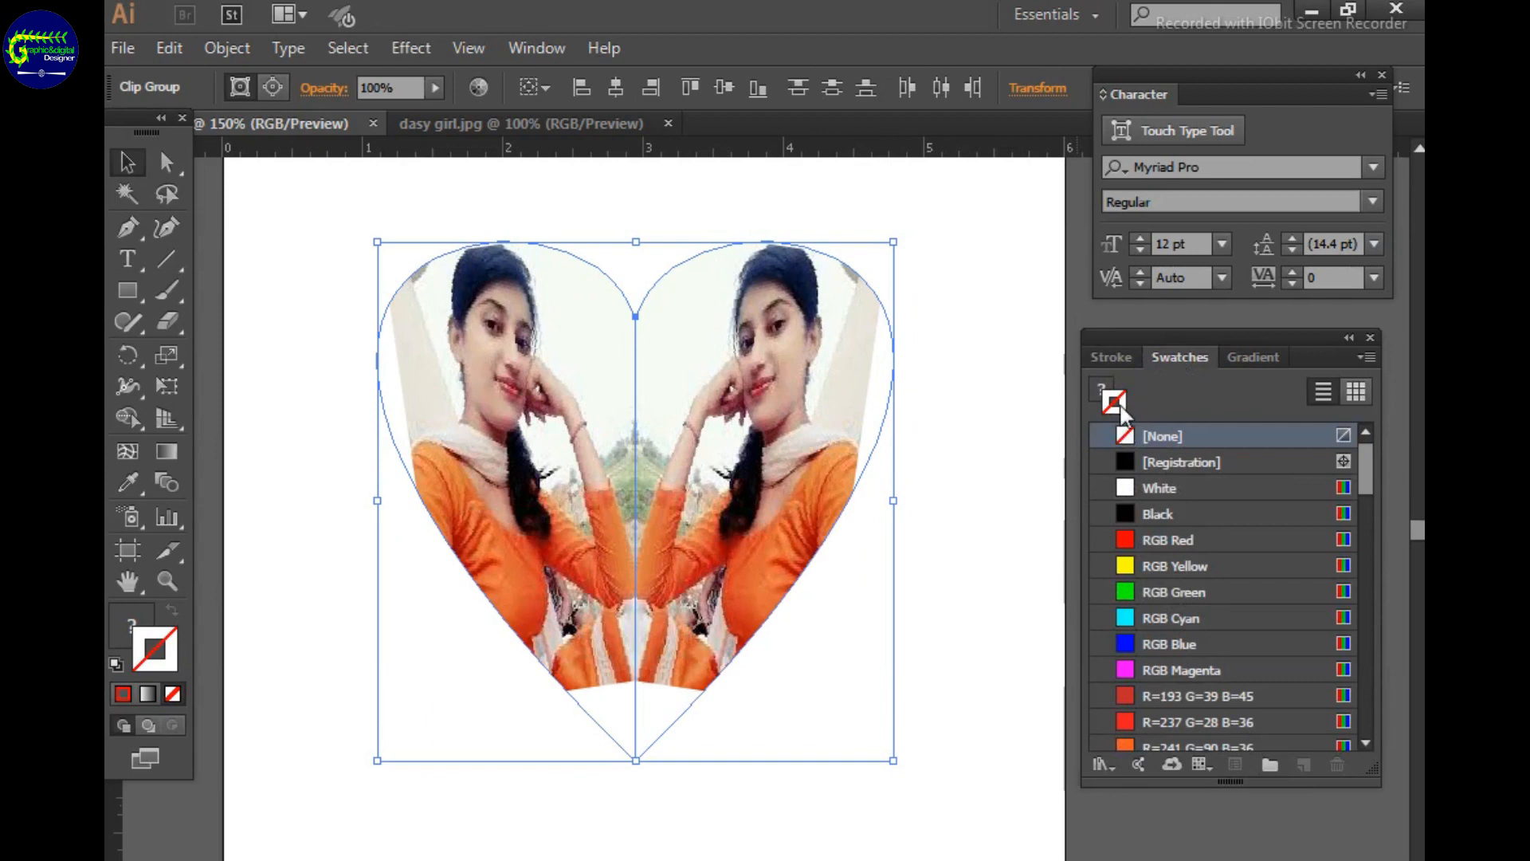
left_click(1149, 544)
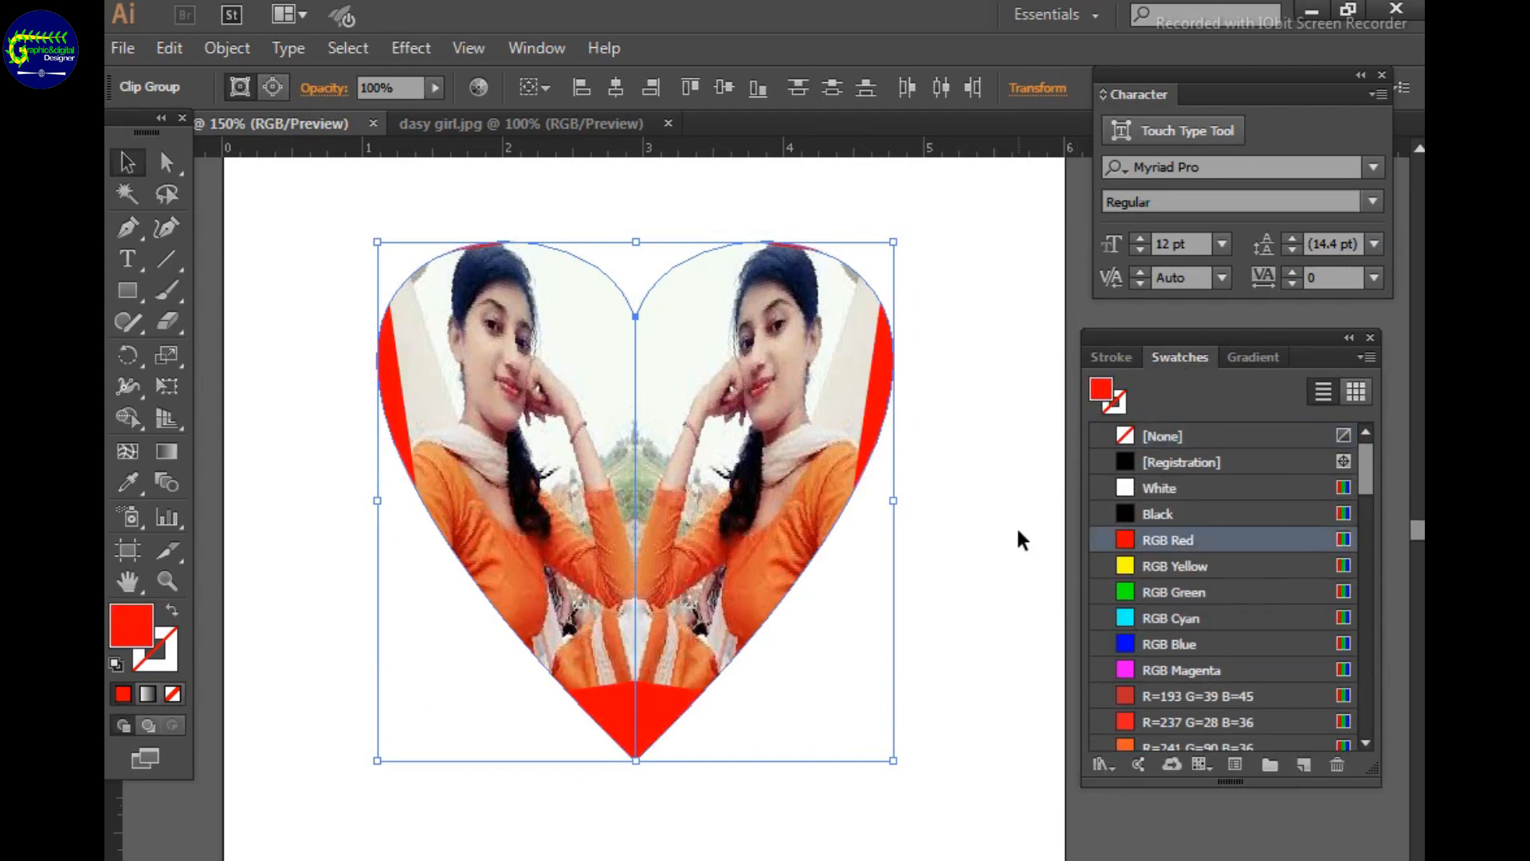
left_click(1019, 527)
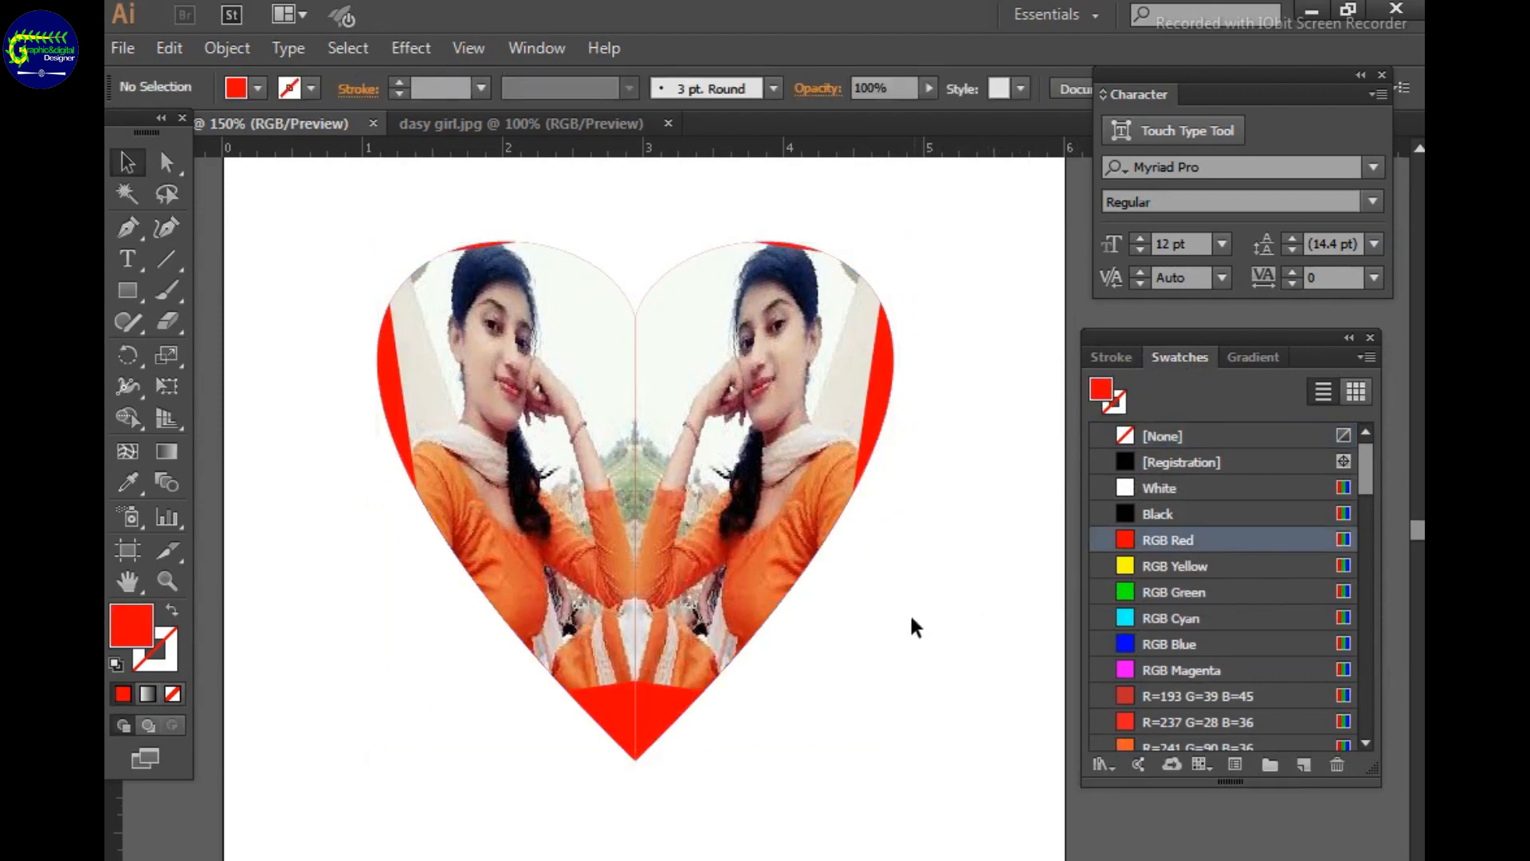
Select both halves of the photo heart and apply a White 1 pt stroke.
left_click_drag(323, 194, 956, 797)
key("x")
left_click(1016, 569)
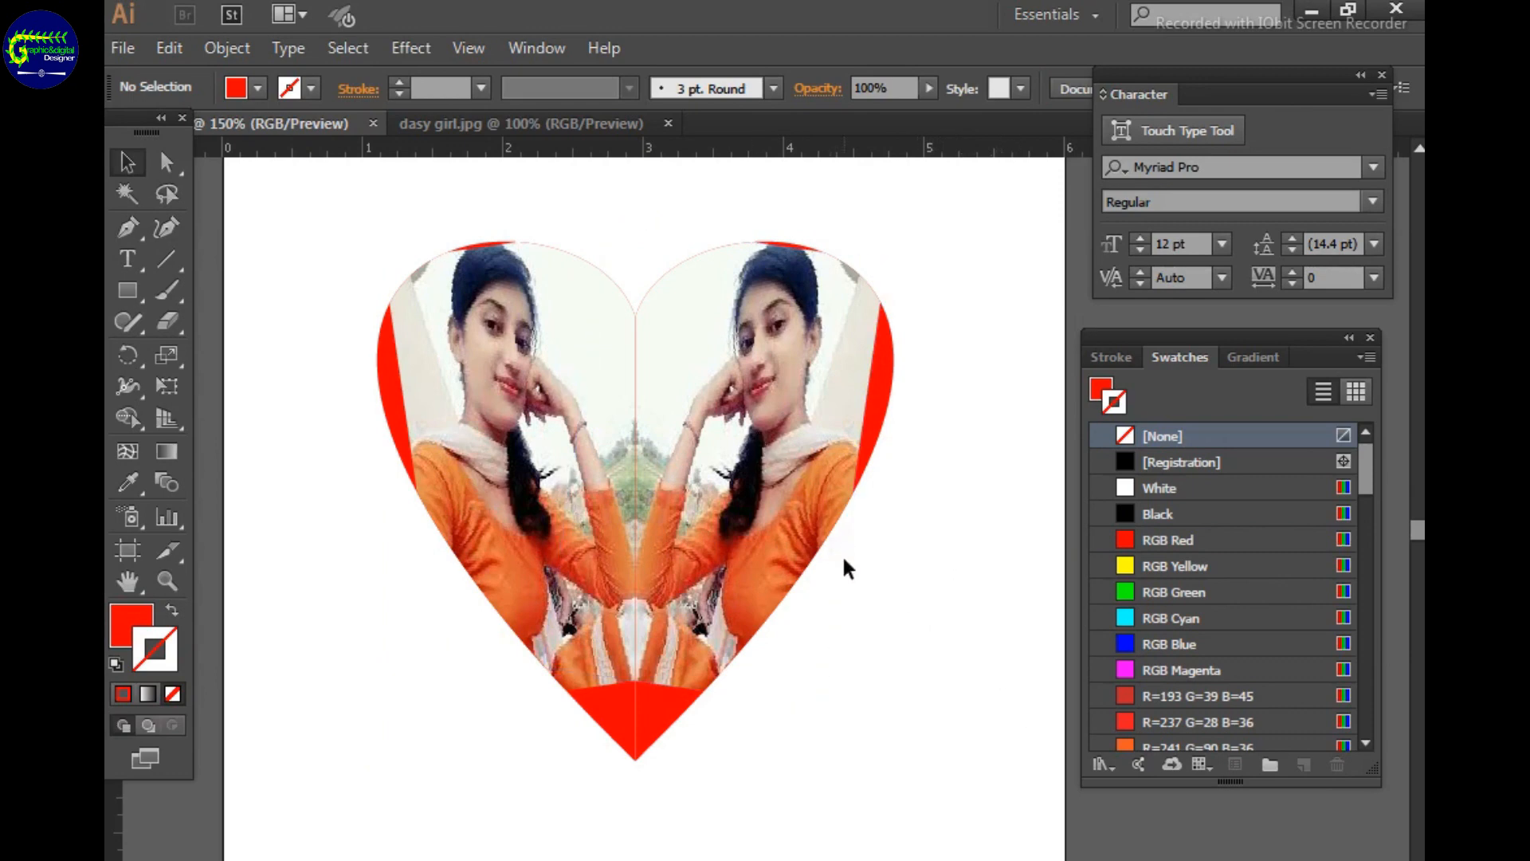
left_click_drag(325, 203, 927, 765)
left_click(1124, 488)
left_click(1024, 566)
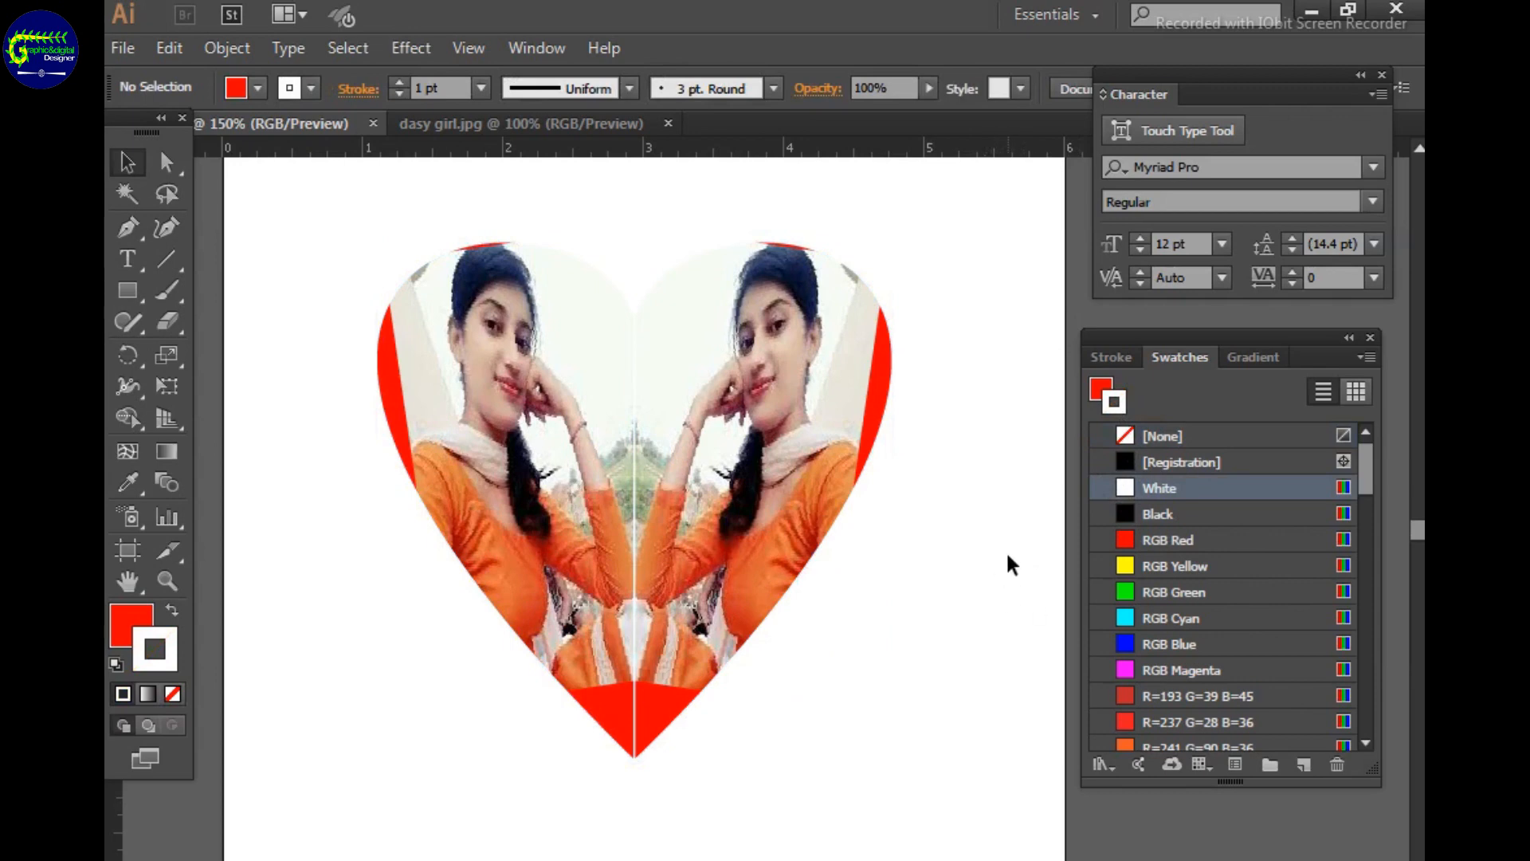
left_click(849, 446)
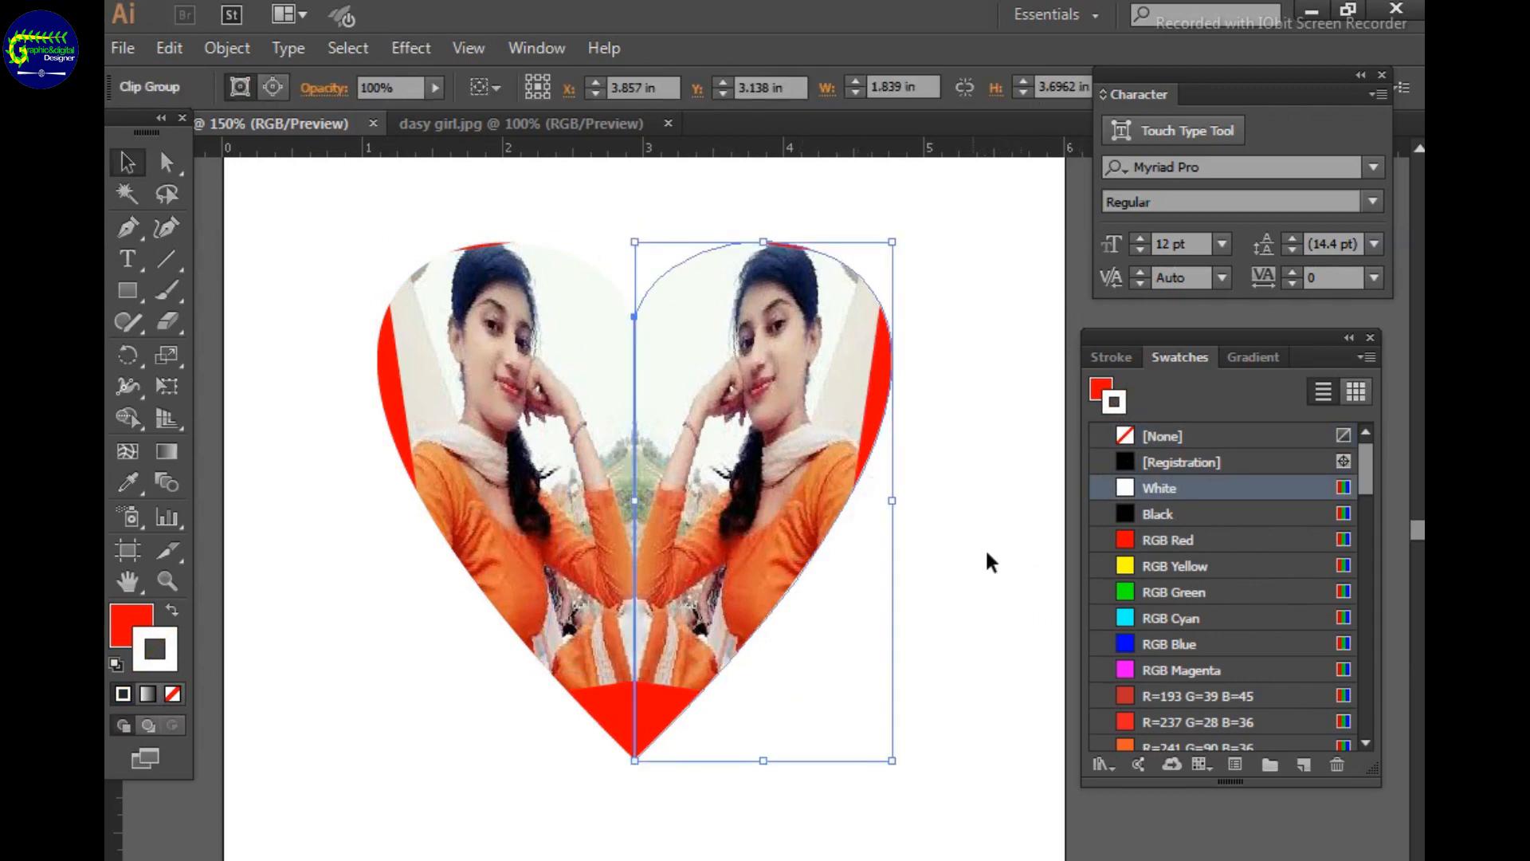
left_click(993, 552)
left_click(845, 478)
left_click(1124, 539)
left_click(1034, 583)
key("ctrl+z")
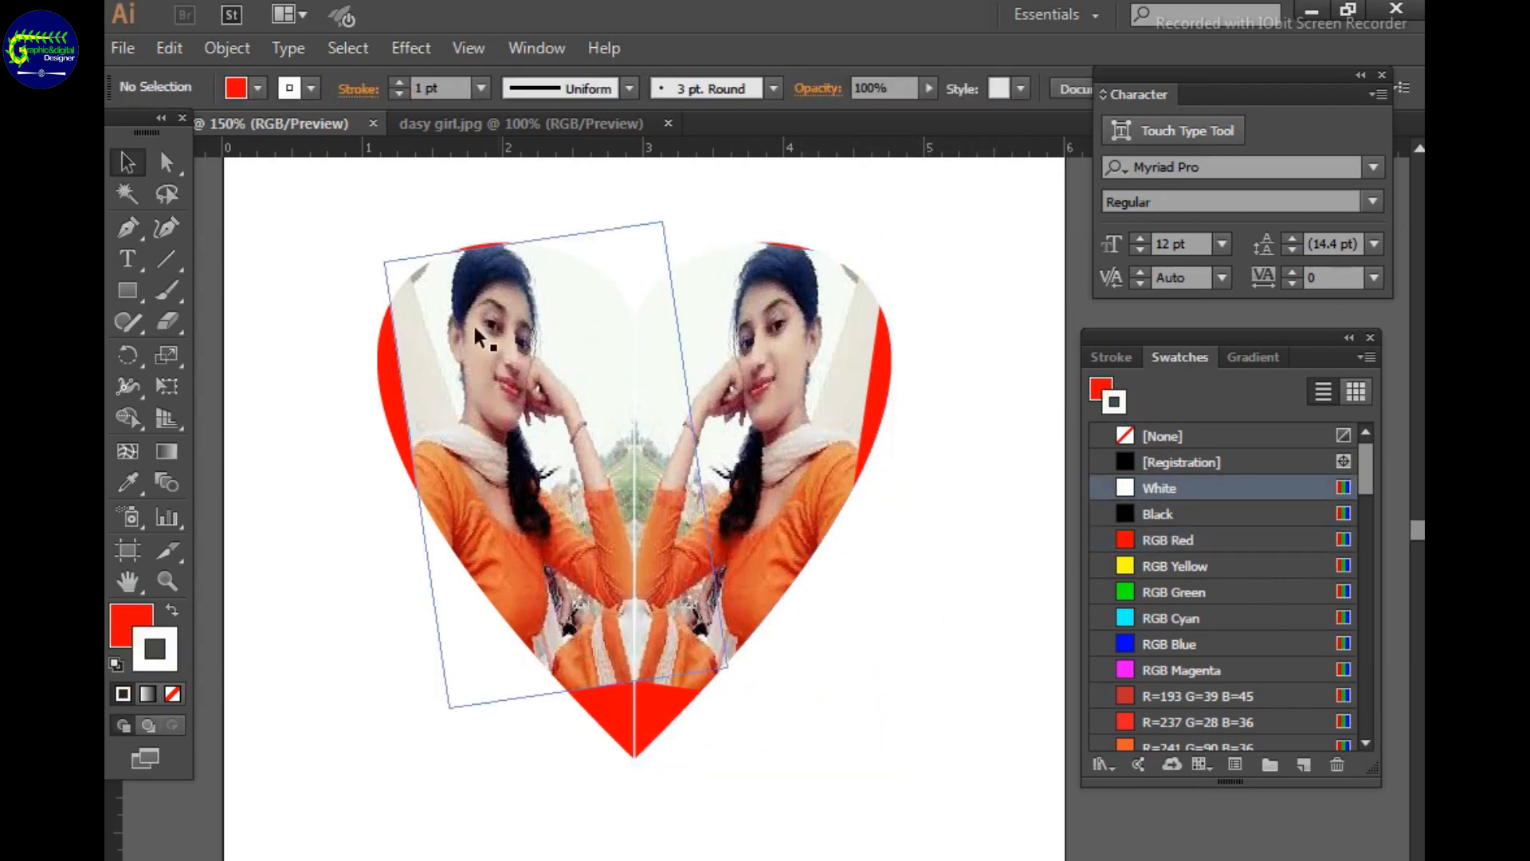
Shift the right half of the heart slightly inward against the left half and remove the stroke from both halves.
left_click(835, 515)
key("ctrl+z")
key("ctrl+z")
key("ctrl+z")
key("ctrl+z")
key("ctrl+z")
key("ctrl+z")
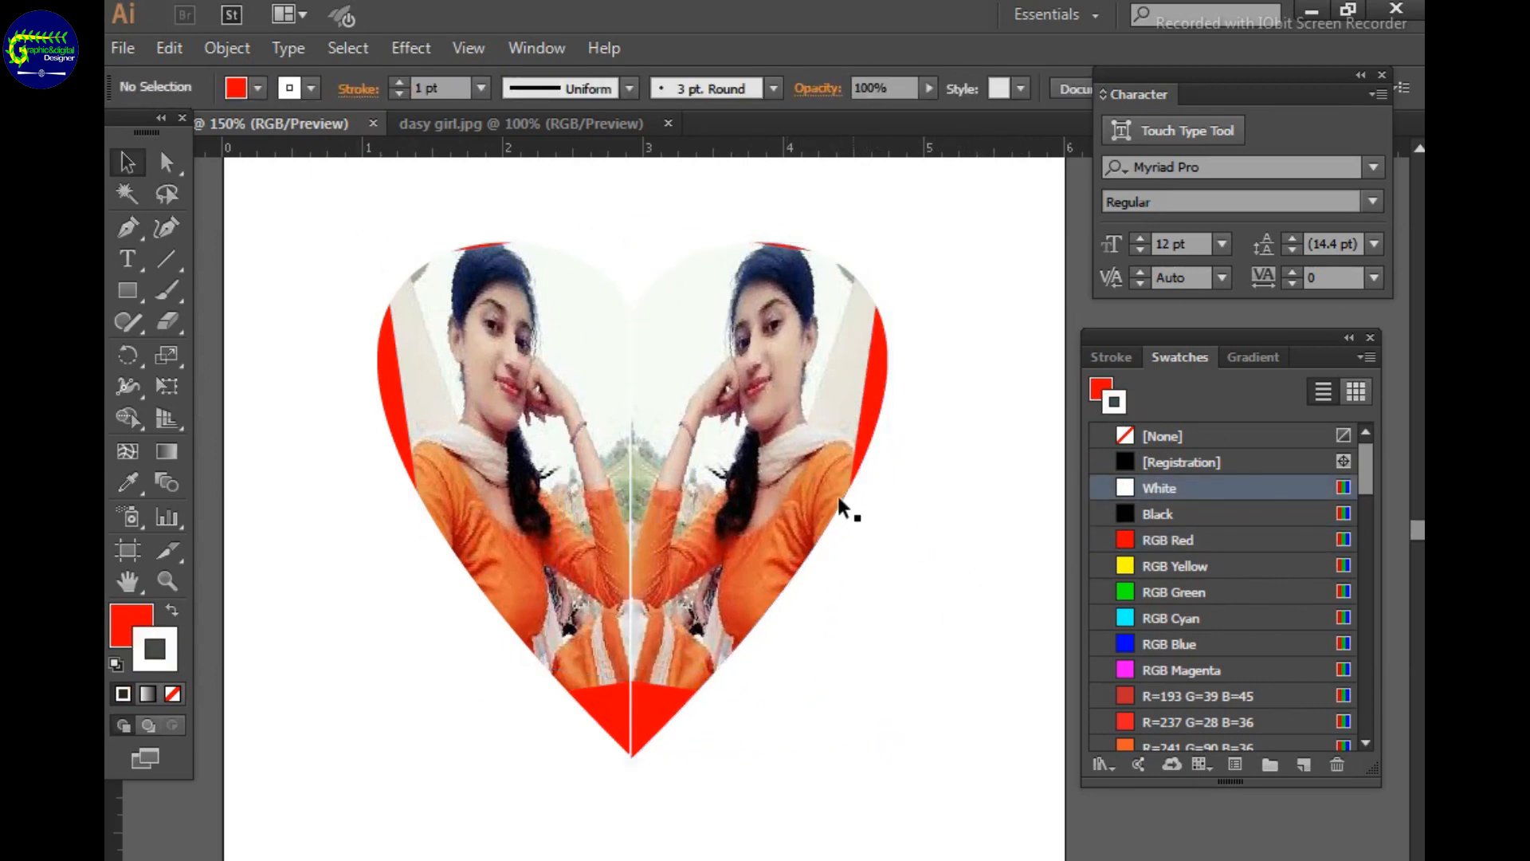
left_click(1124, 436)
left_click(941, 458)
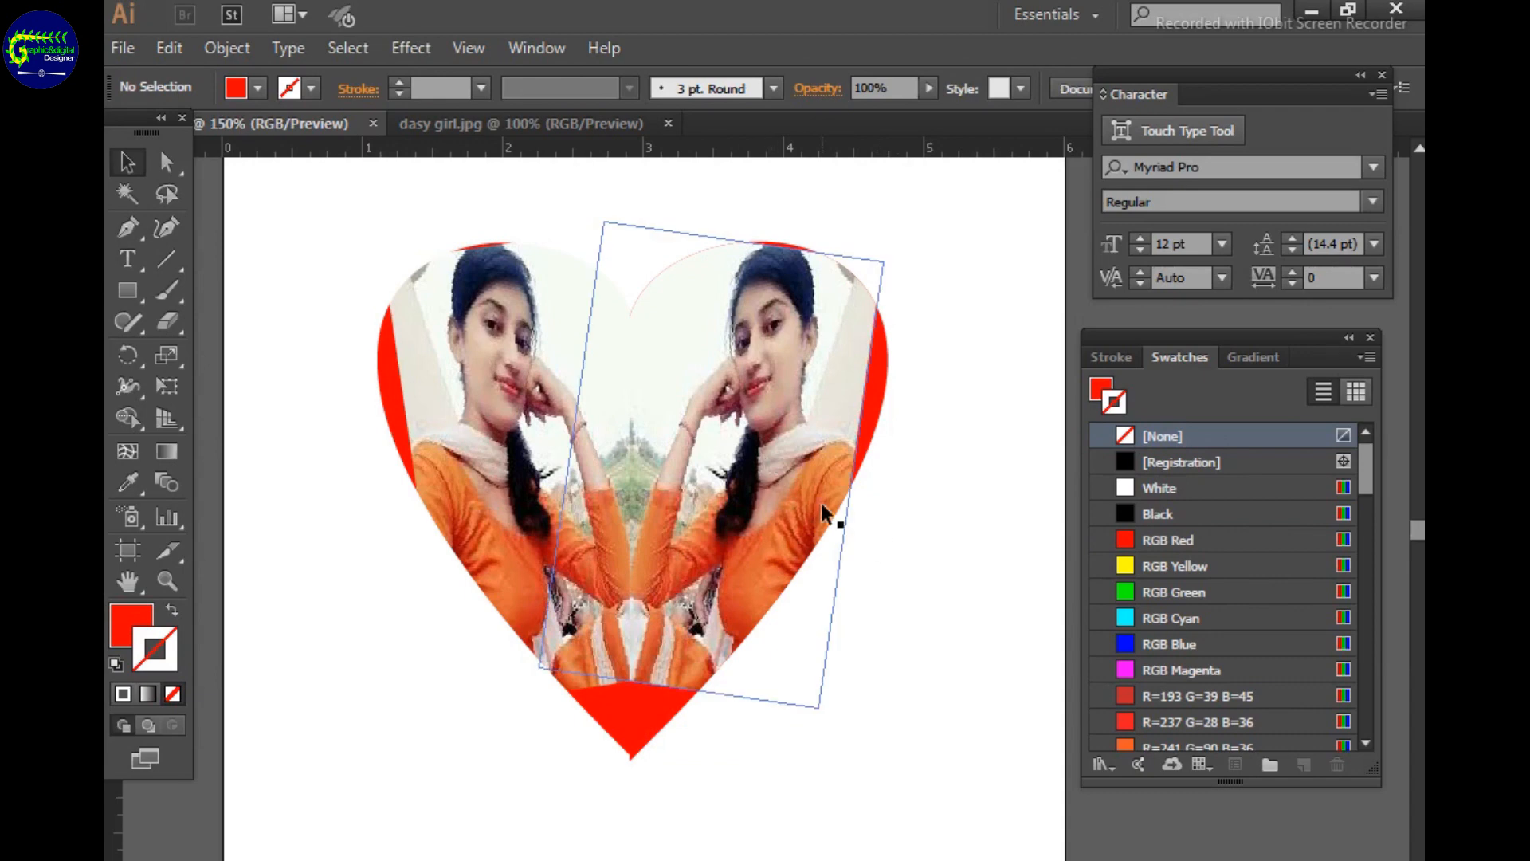
Move the lowest anchor points of the heart halves so that they meet in one clean tip.
key("z")
left_click_drag(574, 696, 698, 795)
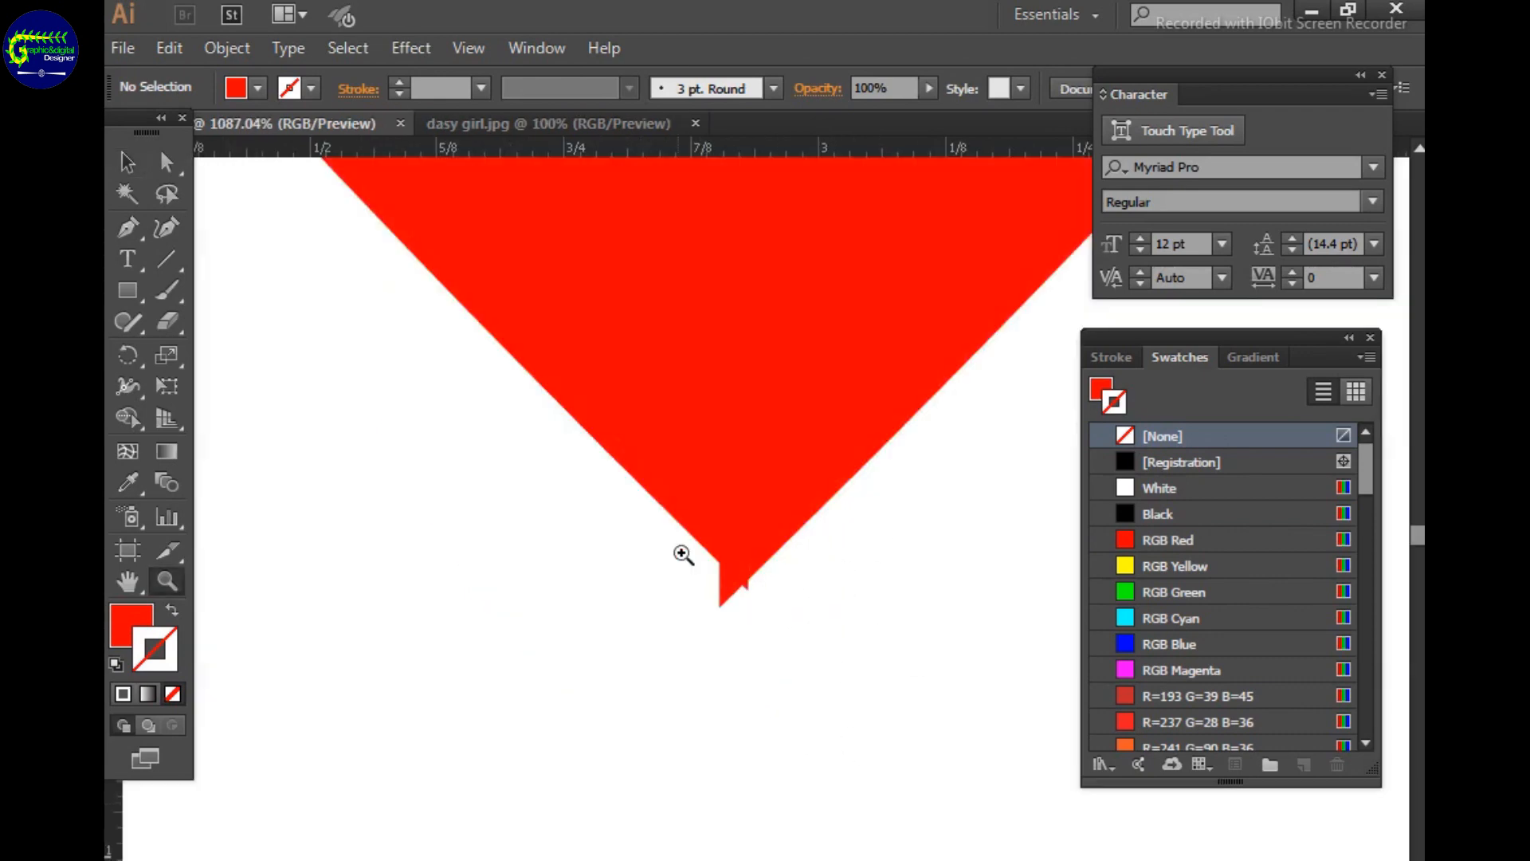
left_click(166, 163)
left_click_drag(731, 608, 748, 588)
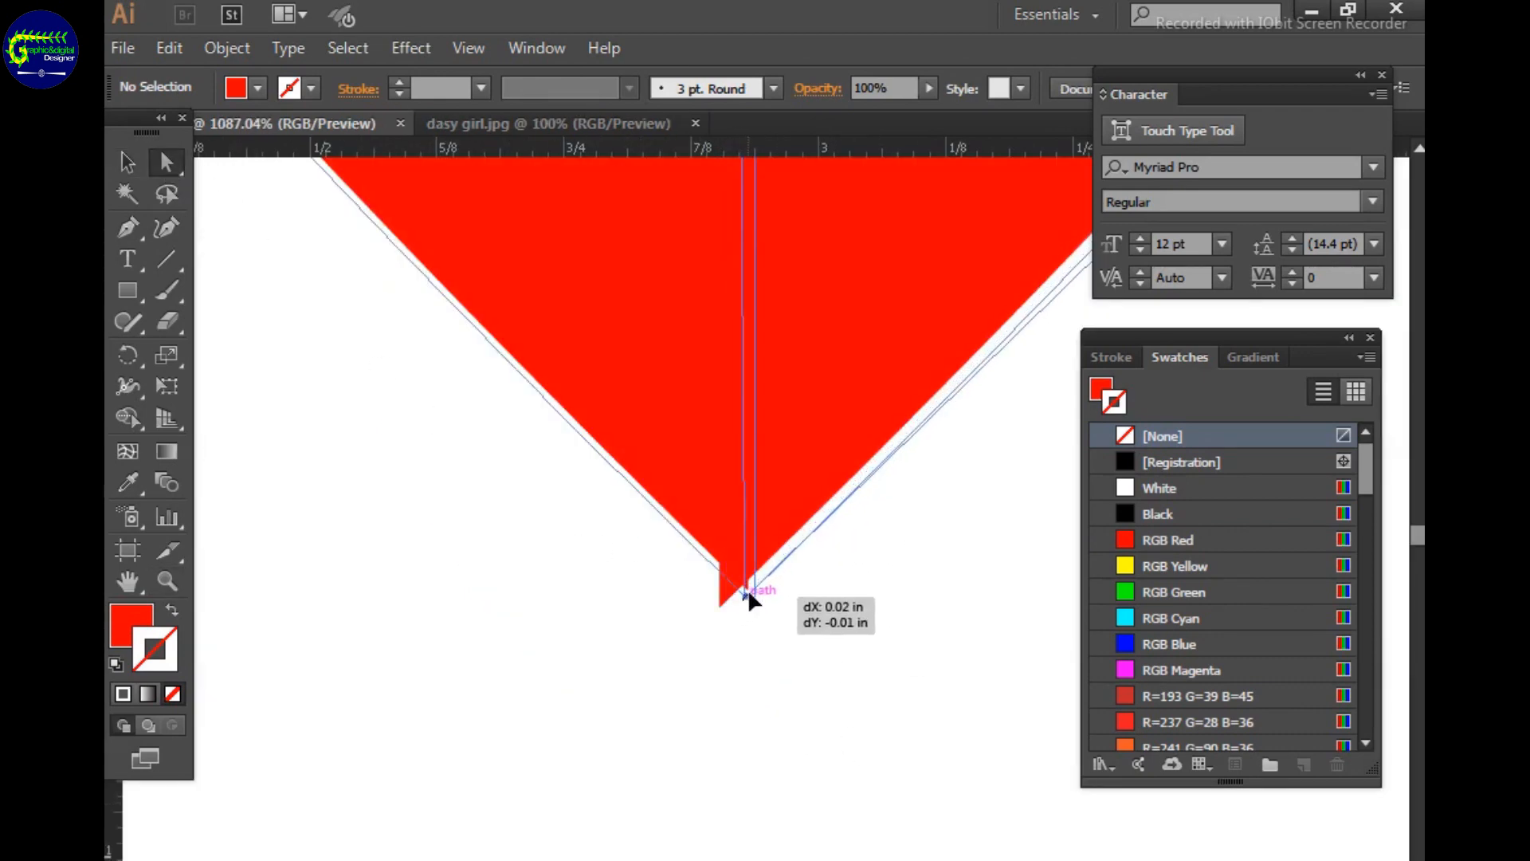
key("ctrl+1")
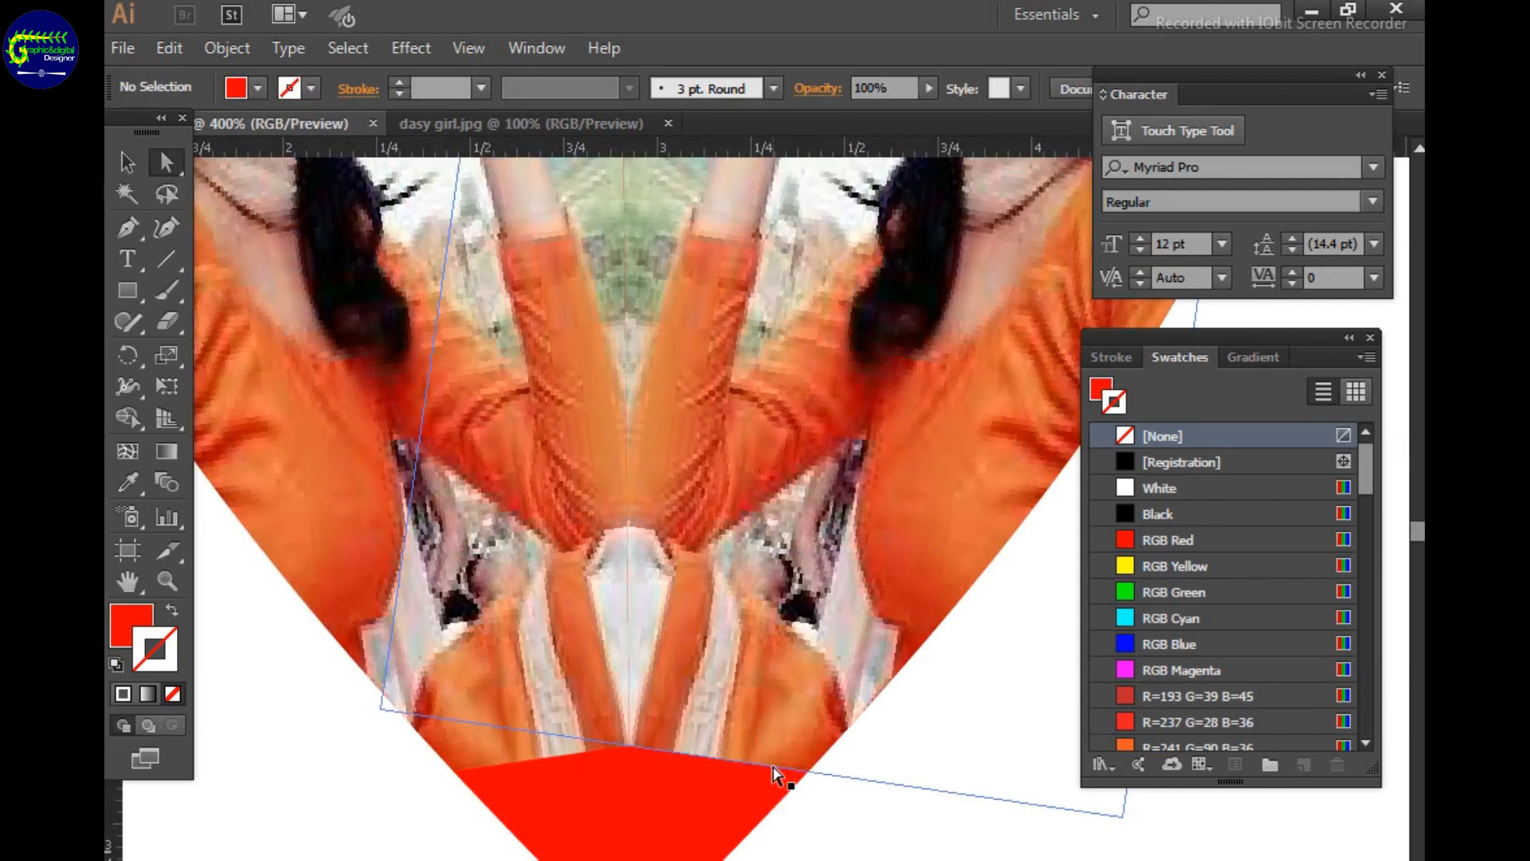
key("ctrl+equal")
key("ctrl+equal")
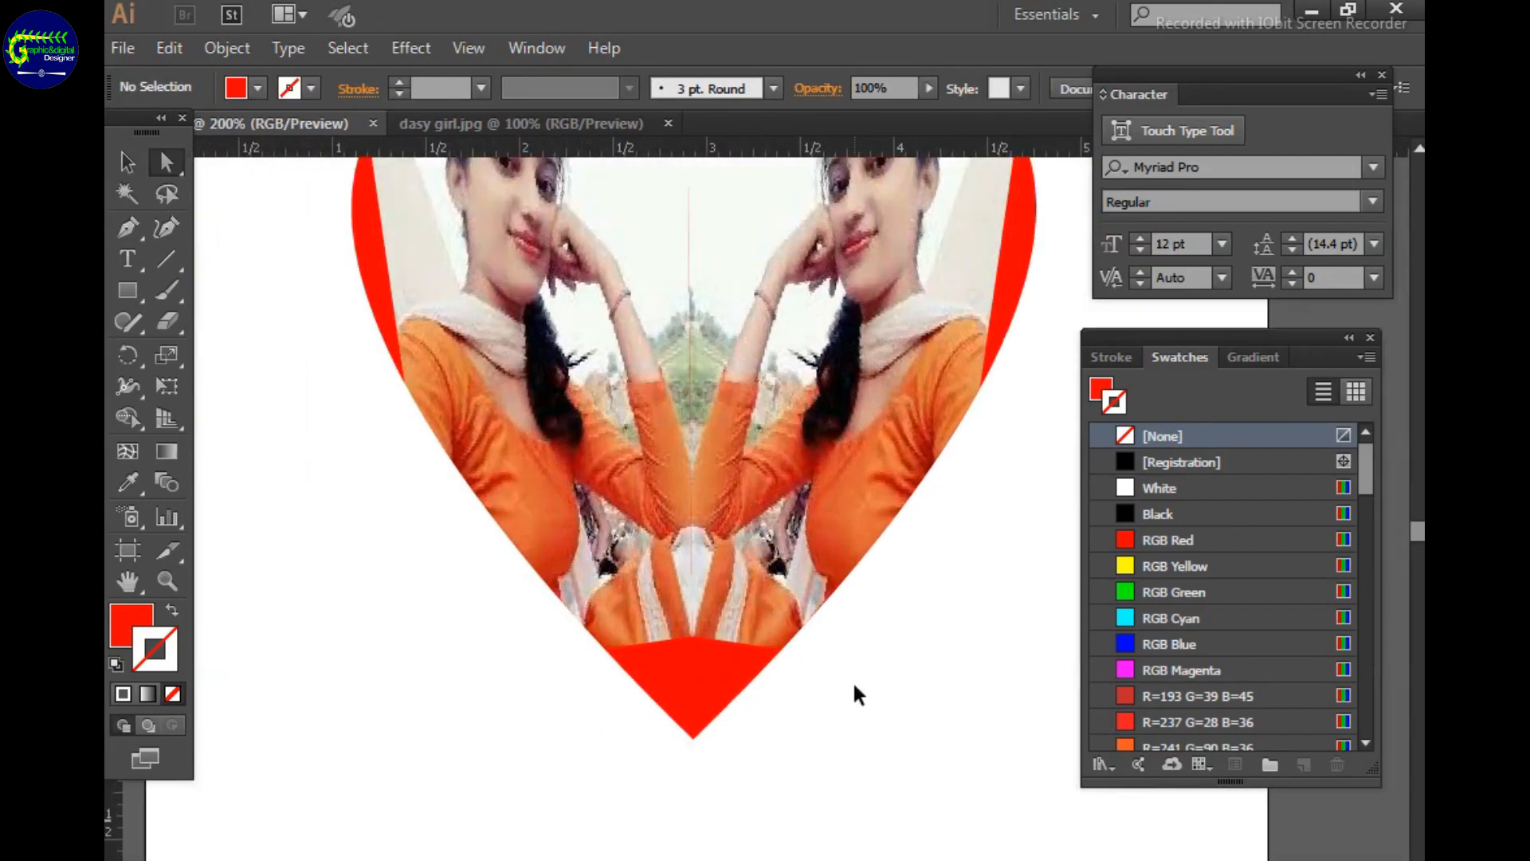
key("ctrl+minus")
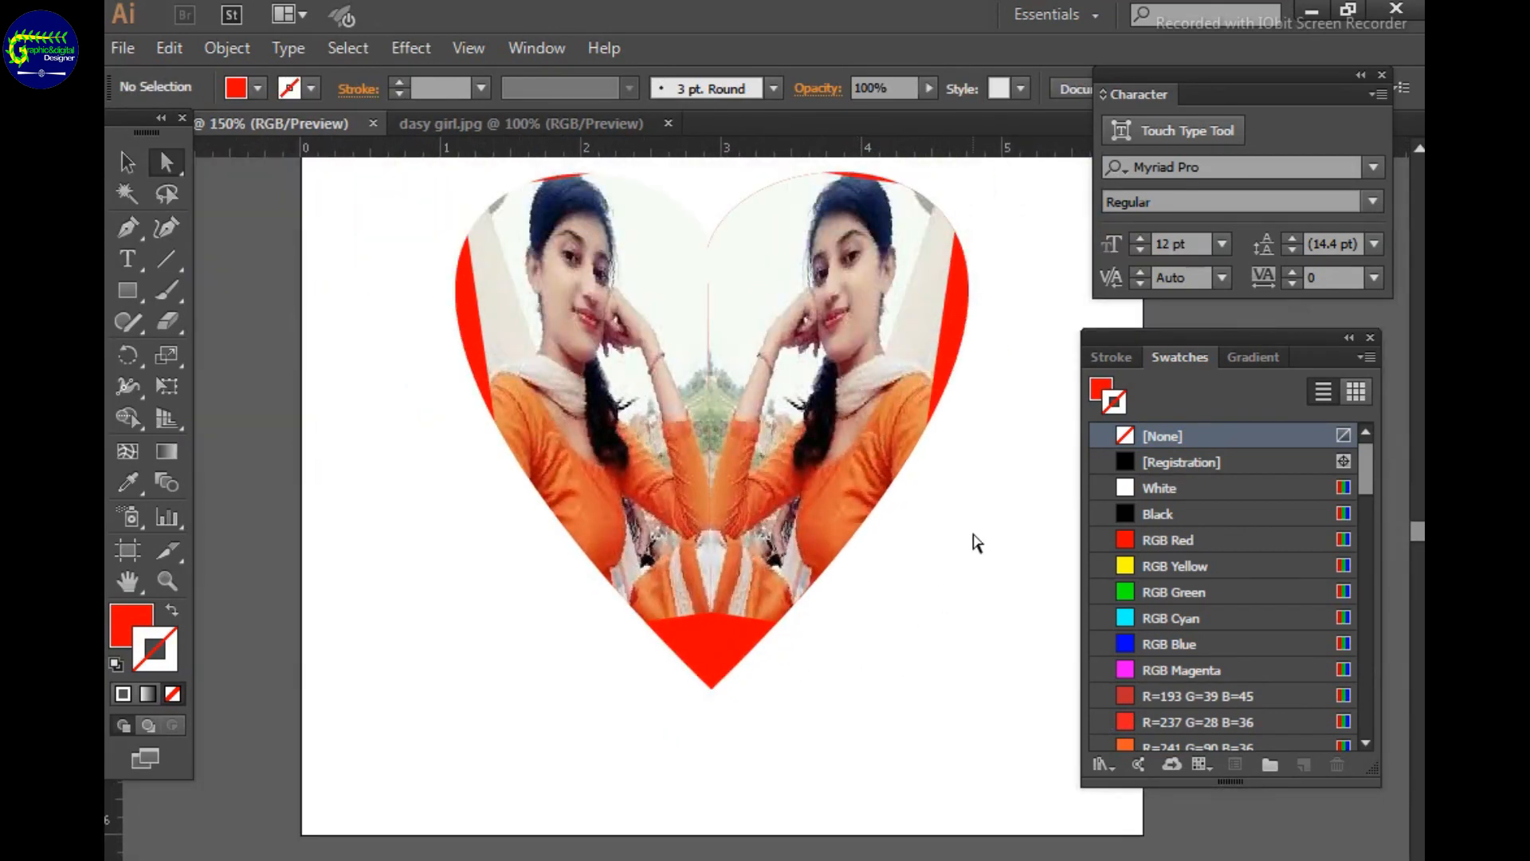
key("ctrl+minus")
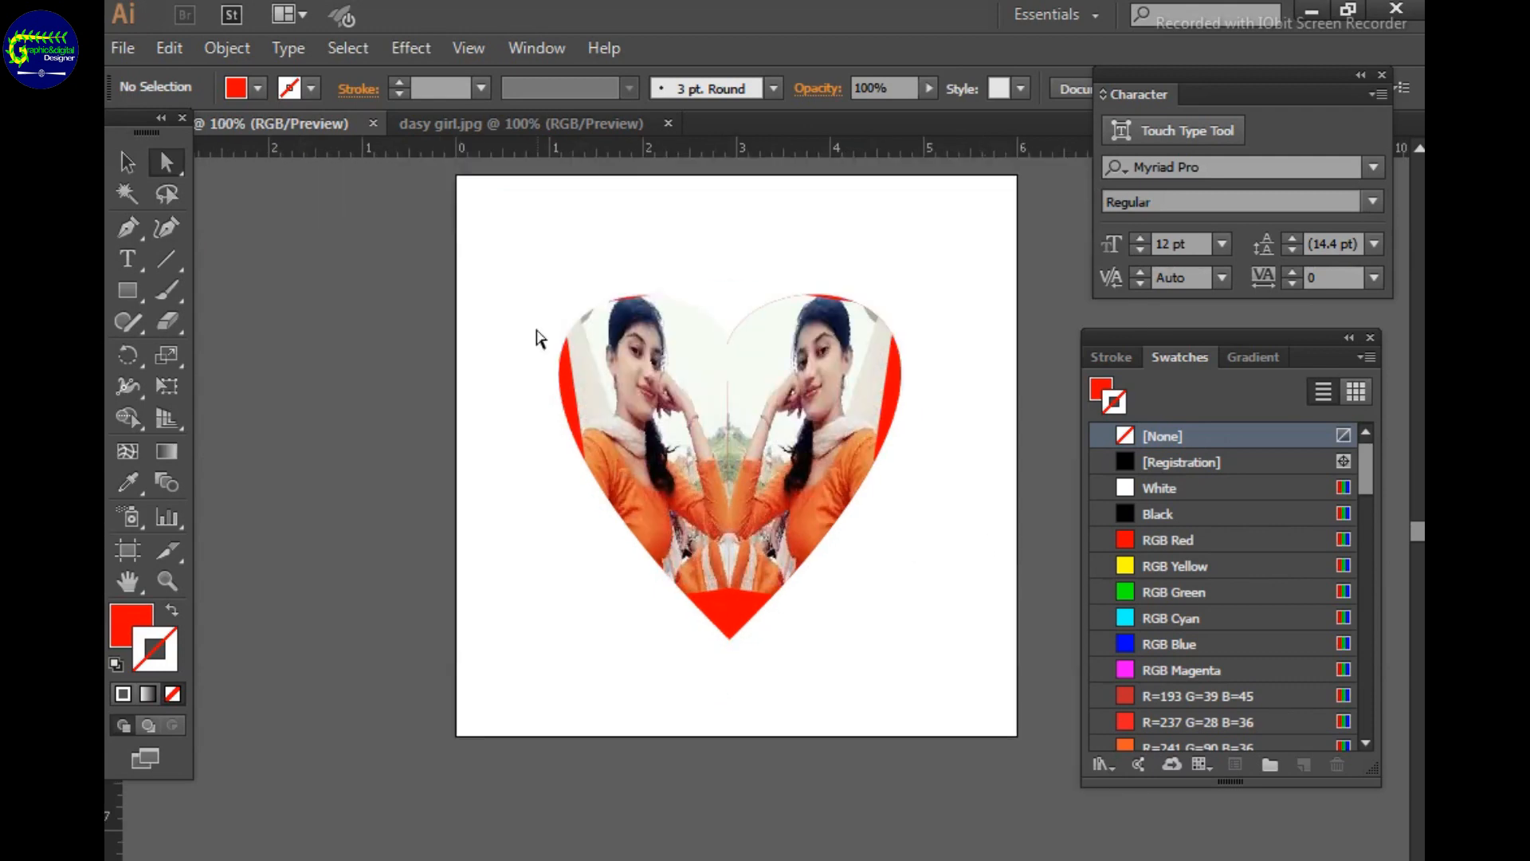
Try to shift the photo inside the right half of the heart toward the centre.
left_click_drag(520, 214, 934, 705)
left_click(750, 435)
left_click_drag(751, 435, 711, 439)
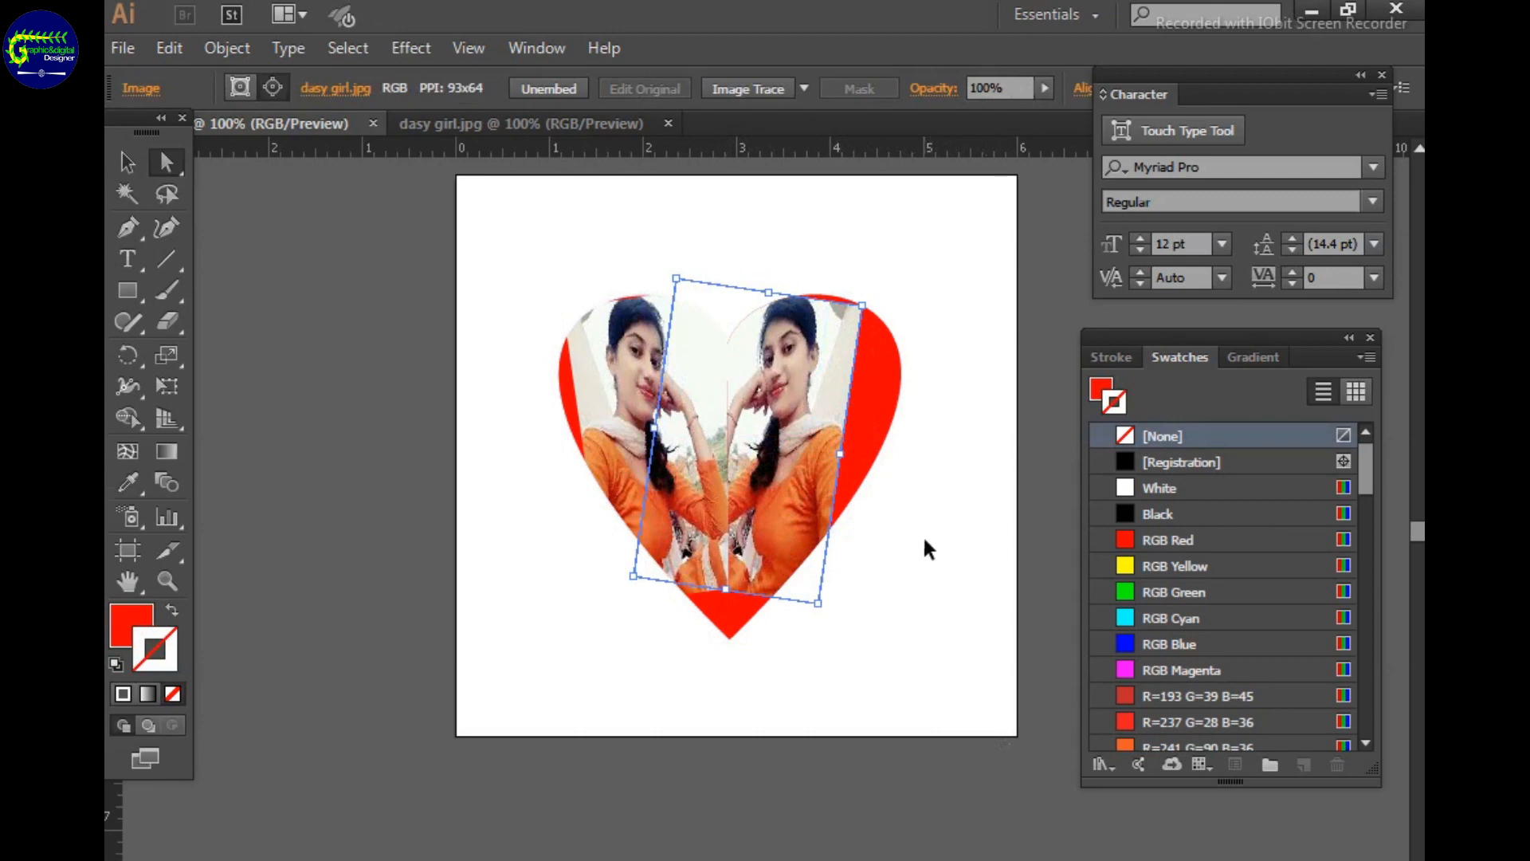
key("Delete")
key("ctrl+z")
key("ctrl+z")
Select both halves of the aligned heart and give their outlines a White 1 pt stroke.
left_click_drag(513, 237, 932, 680)
left_click(933, 680)
left_click(635, 502)
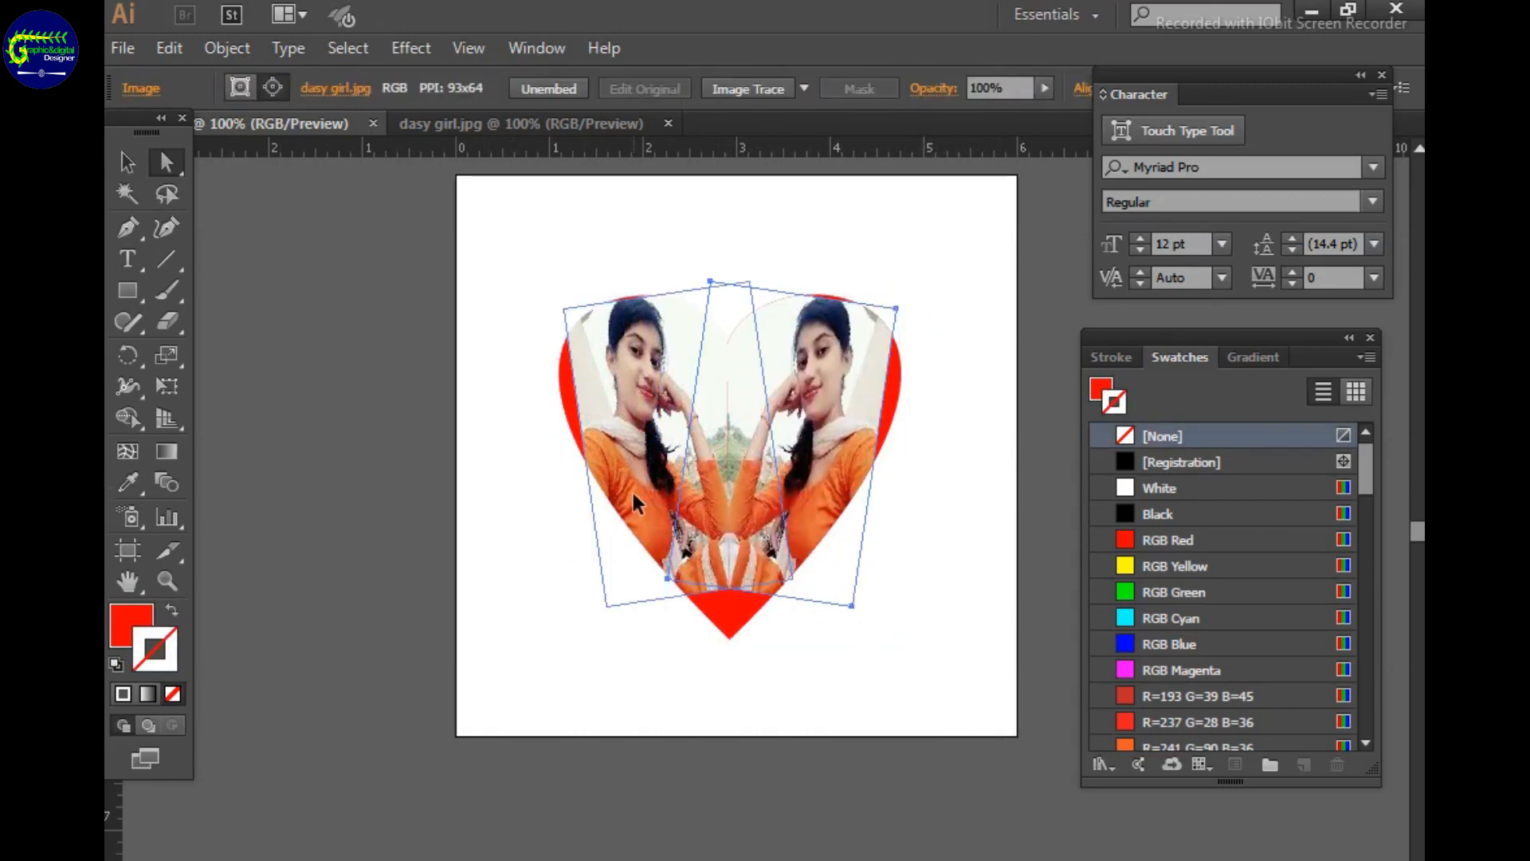
left_click(929, 618)
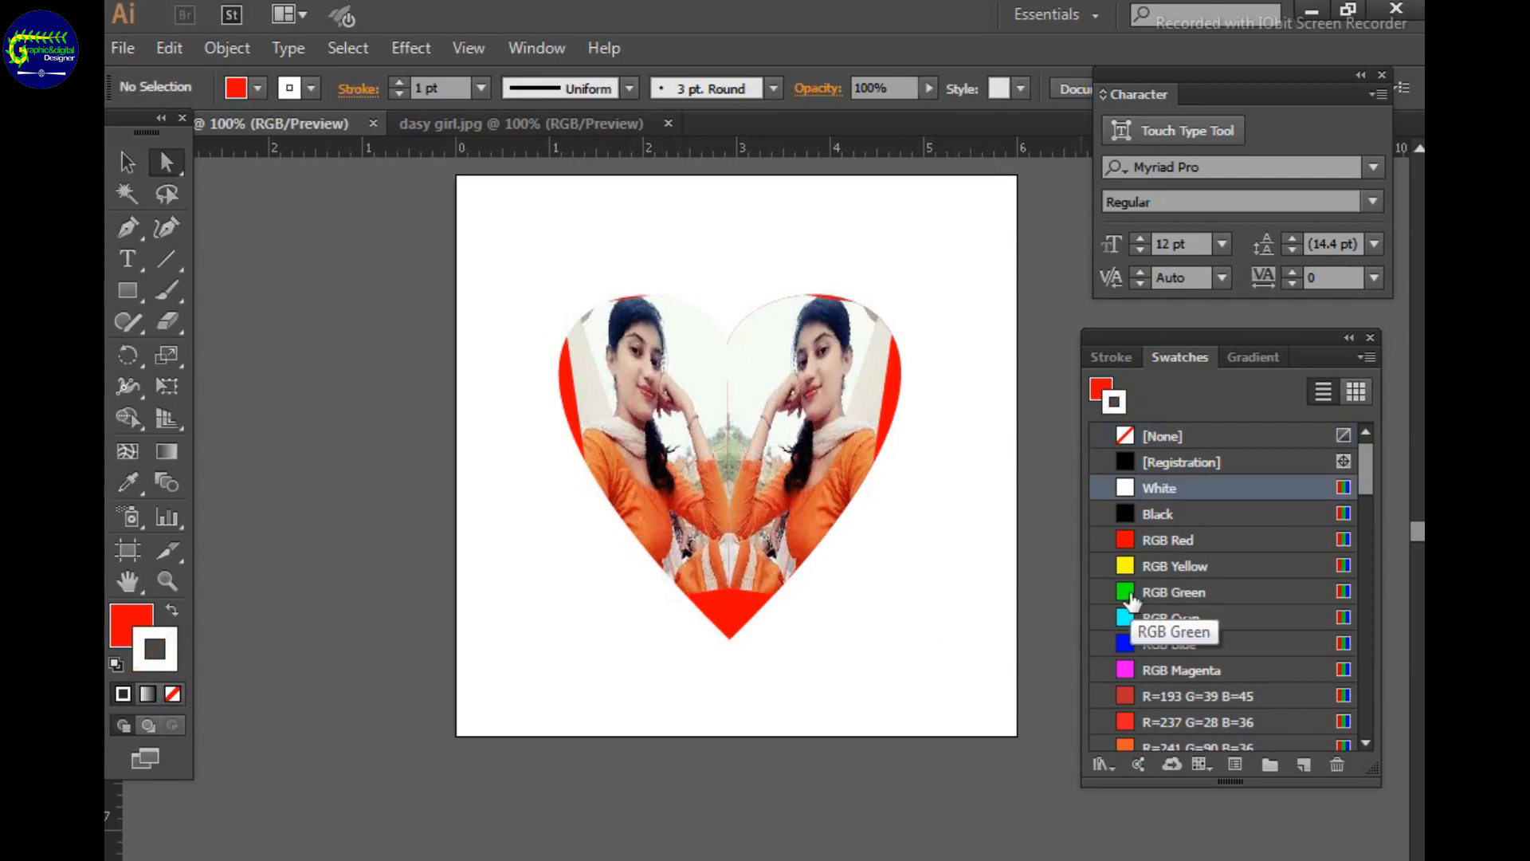
key("ctrl+plus")
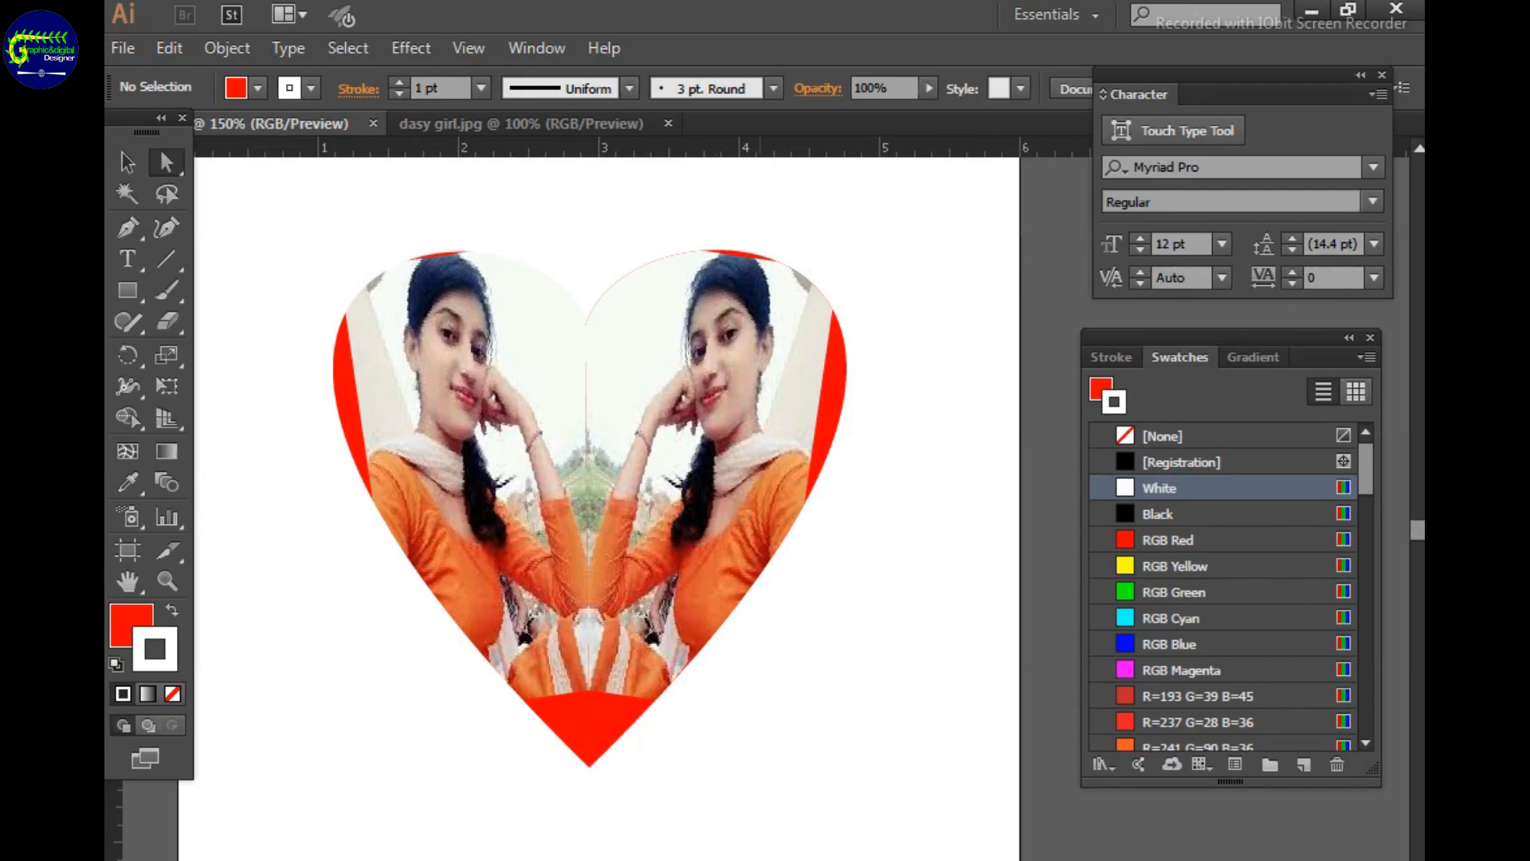
key("v")
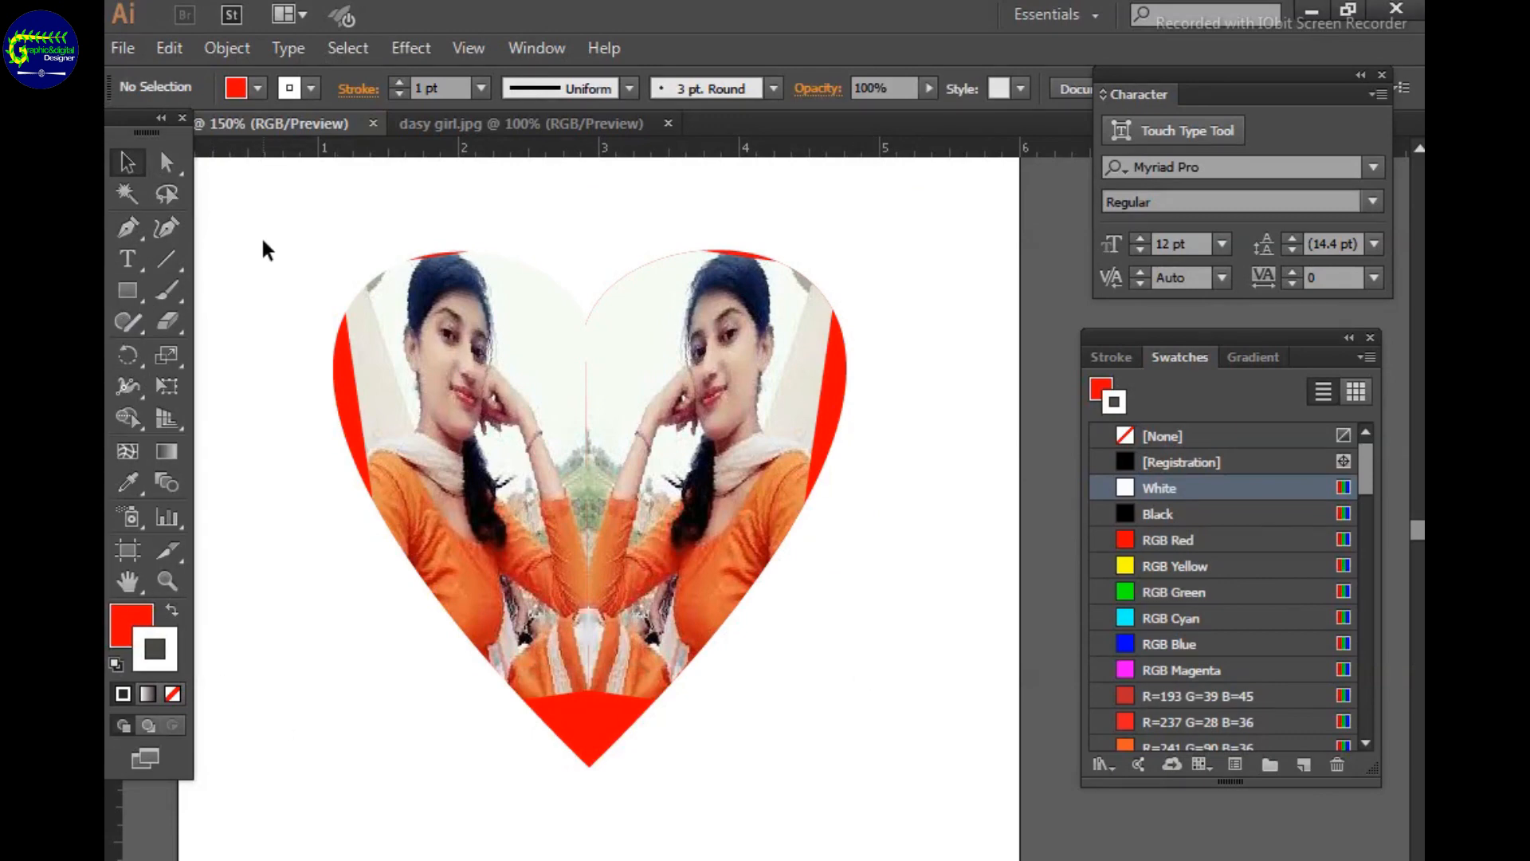
Draw a rectangle of about 6 by 6 inches covering the entire artboard.
key("ctrl+minus")
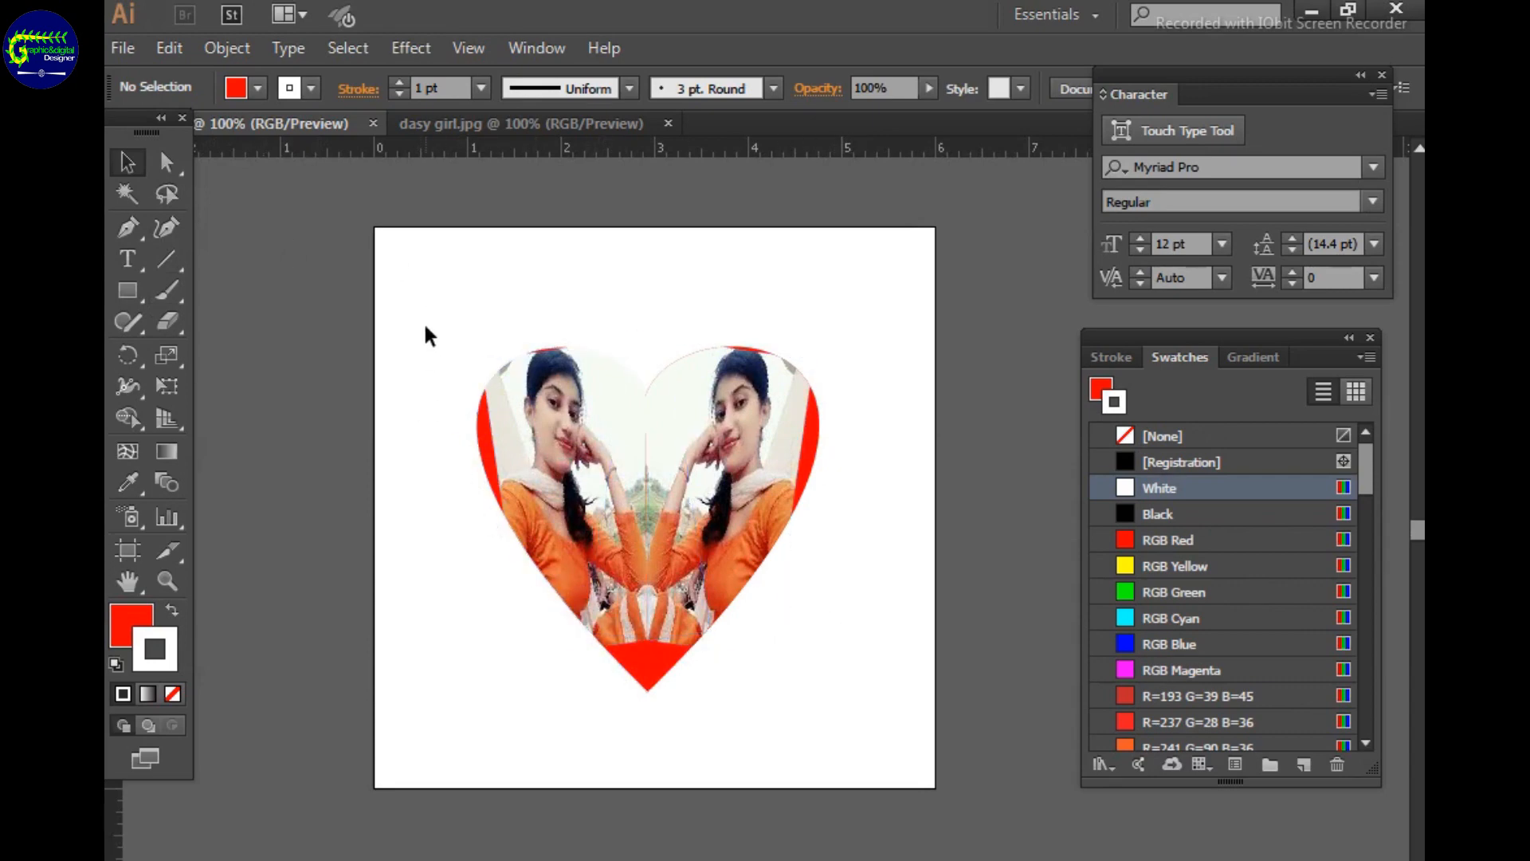
left_click(127, 290)
left_click_drag(375, 228, 936, 785)
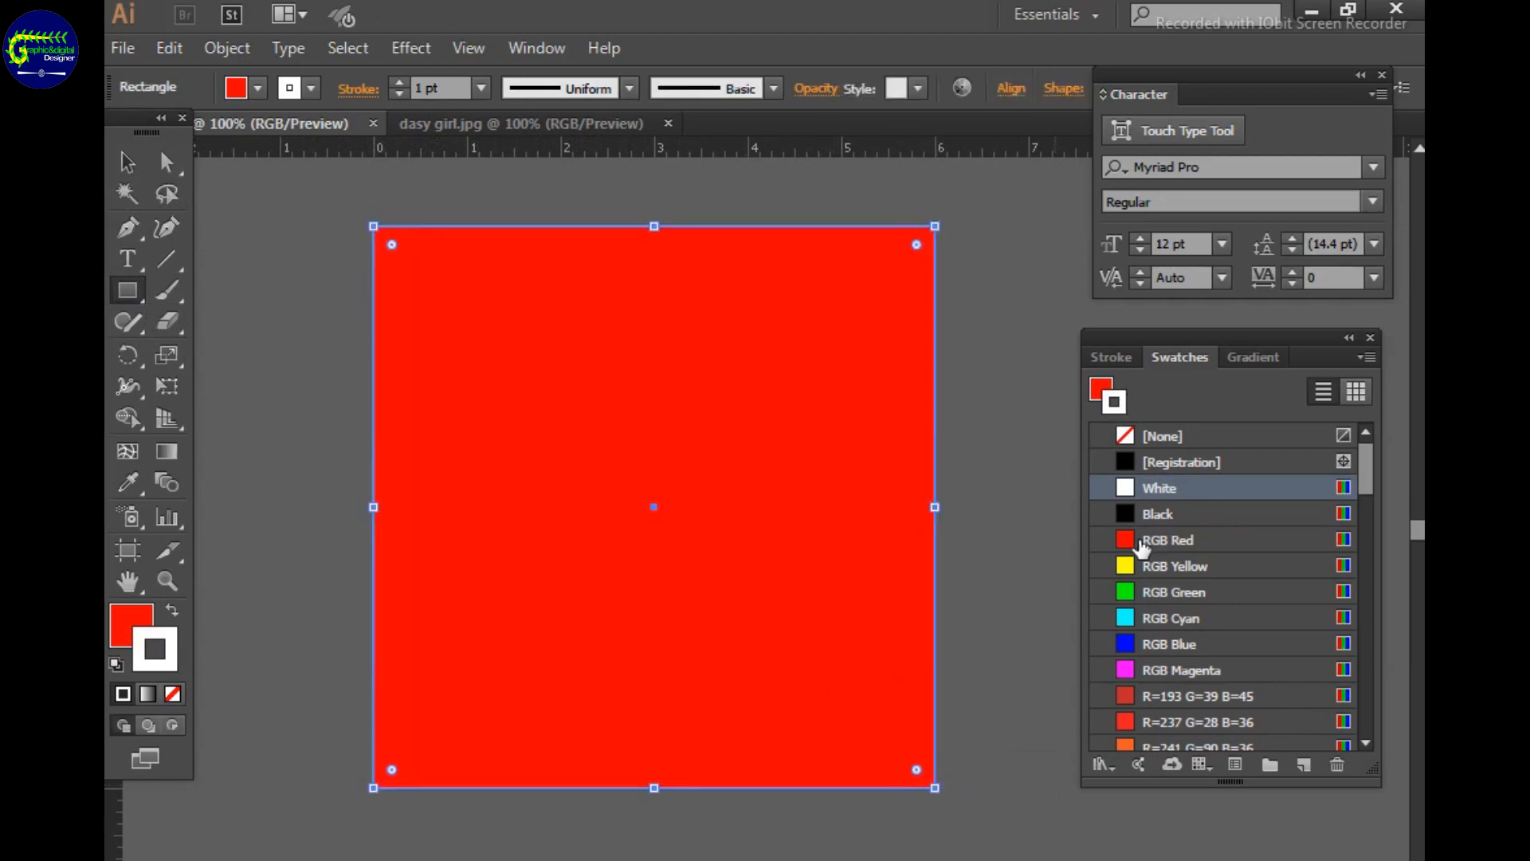
Fill the artboard-sized rectangle with RGB Yellow and send it to the back behind the photo heart.
left_click(1102, 390)
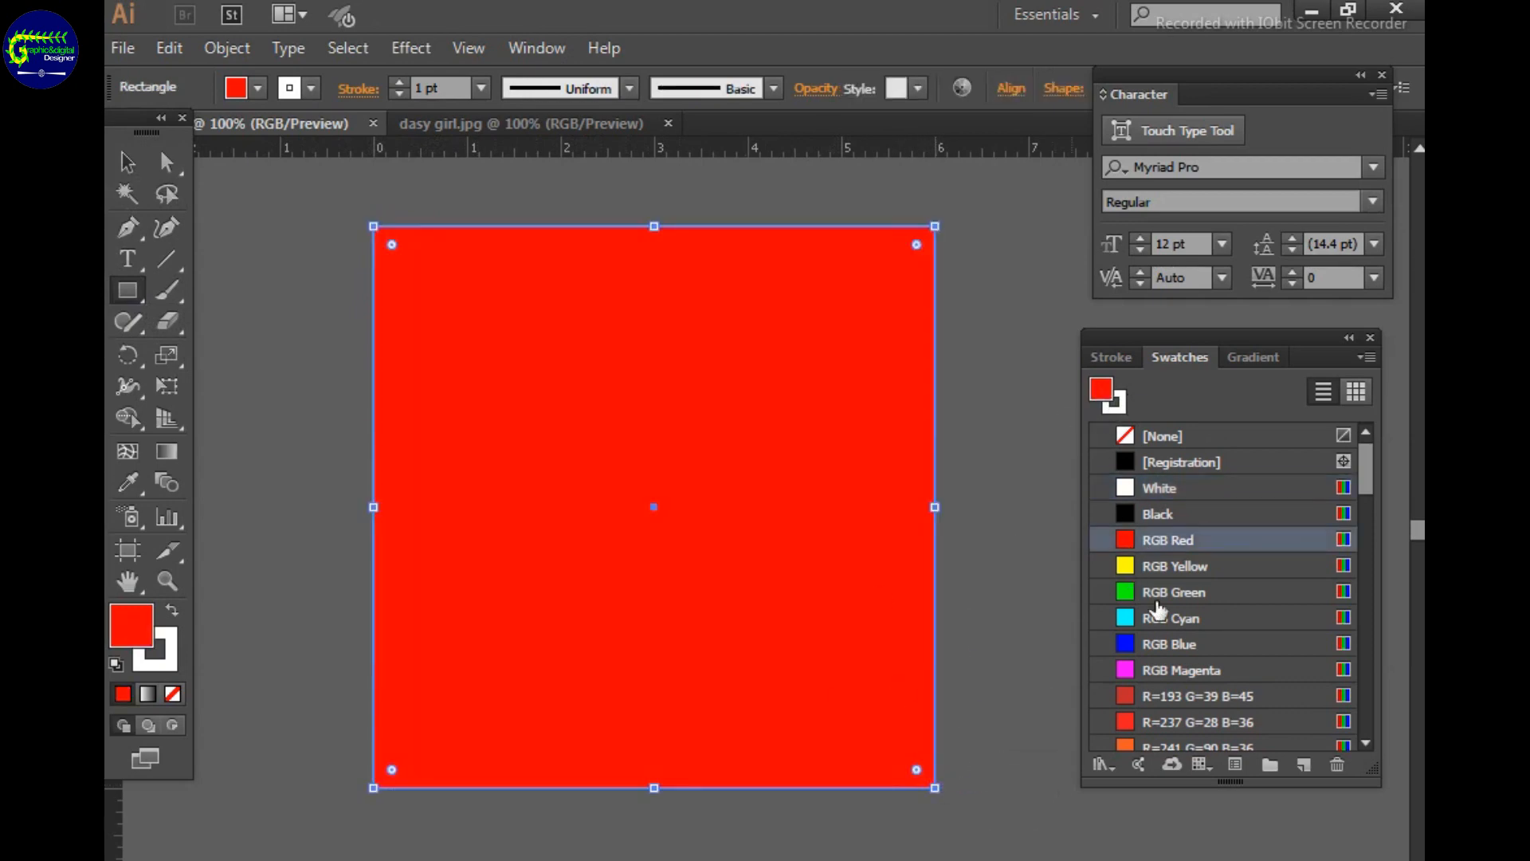
left_click(1125, 567)
key("ctrl+shift+bracketleft")
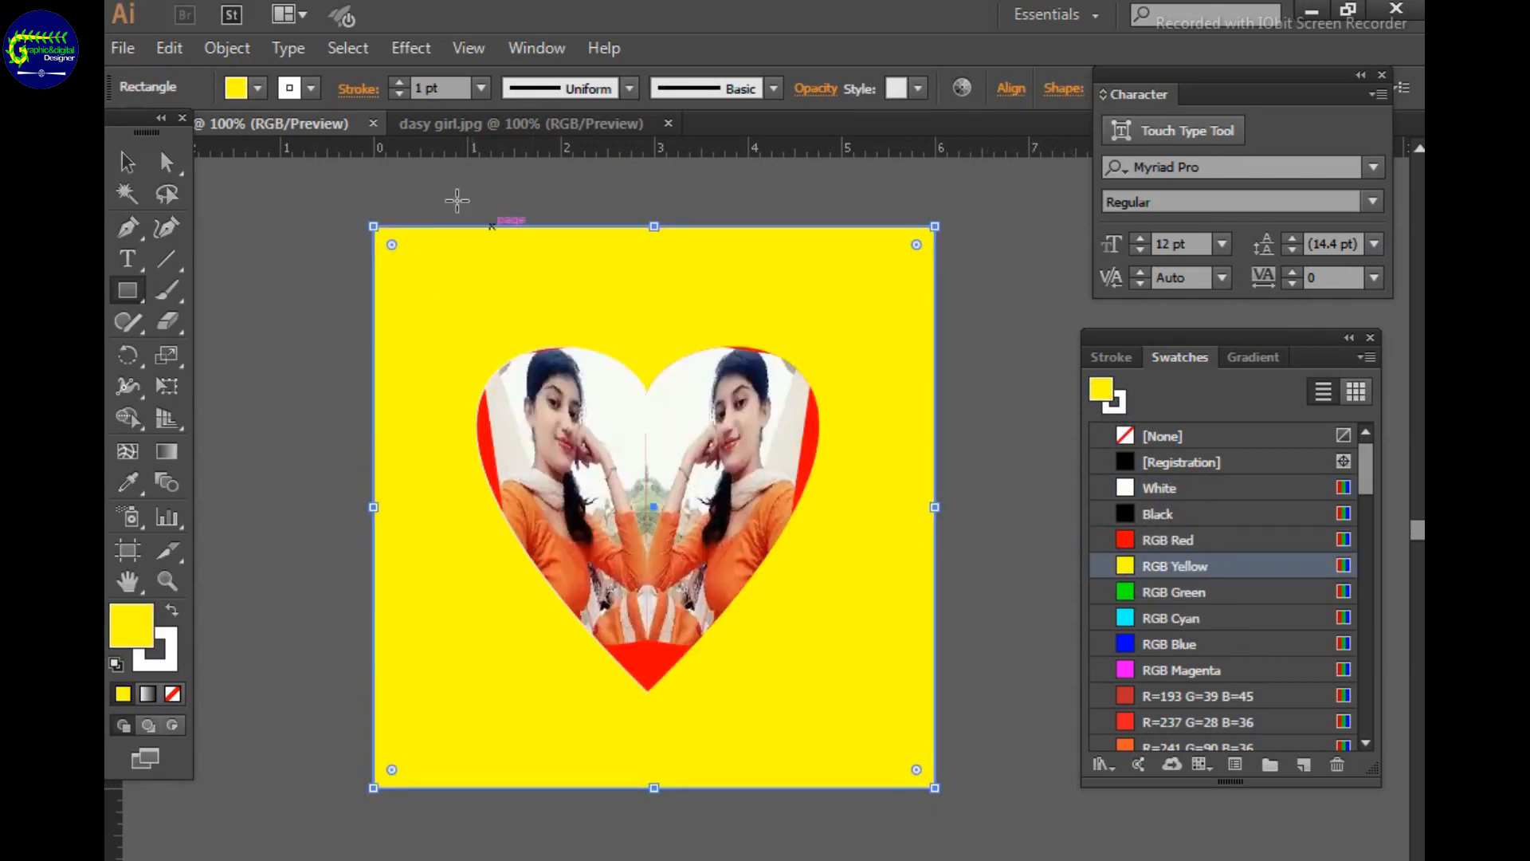
left_click(127, 162)
left_click(1063, 603)
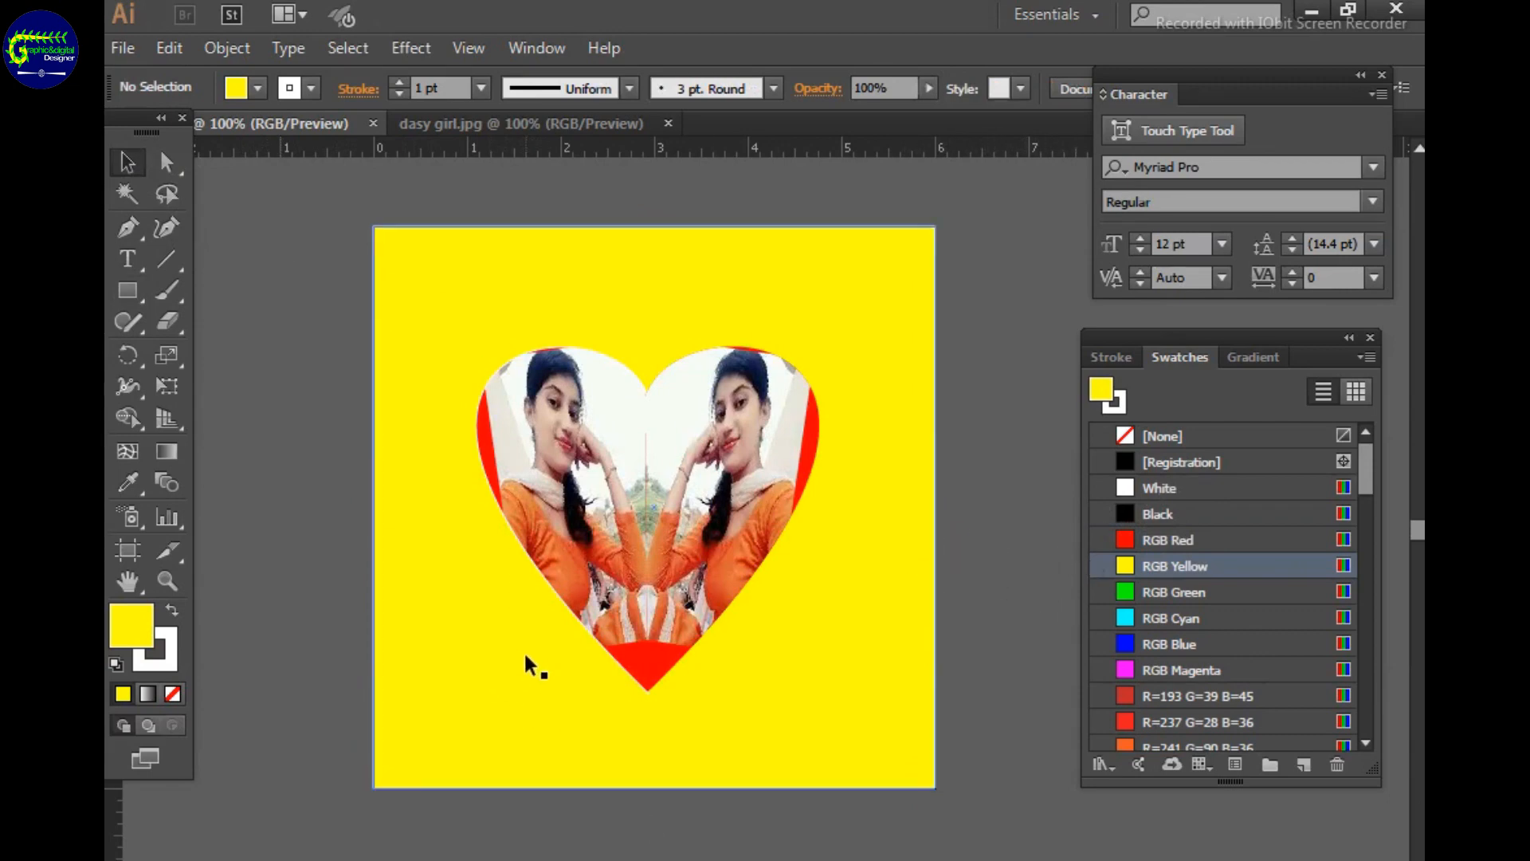
key("ctrl+plus")
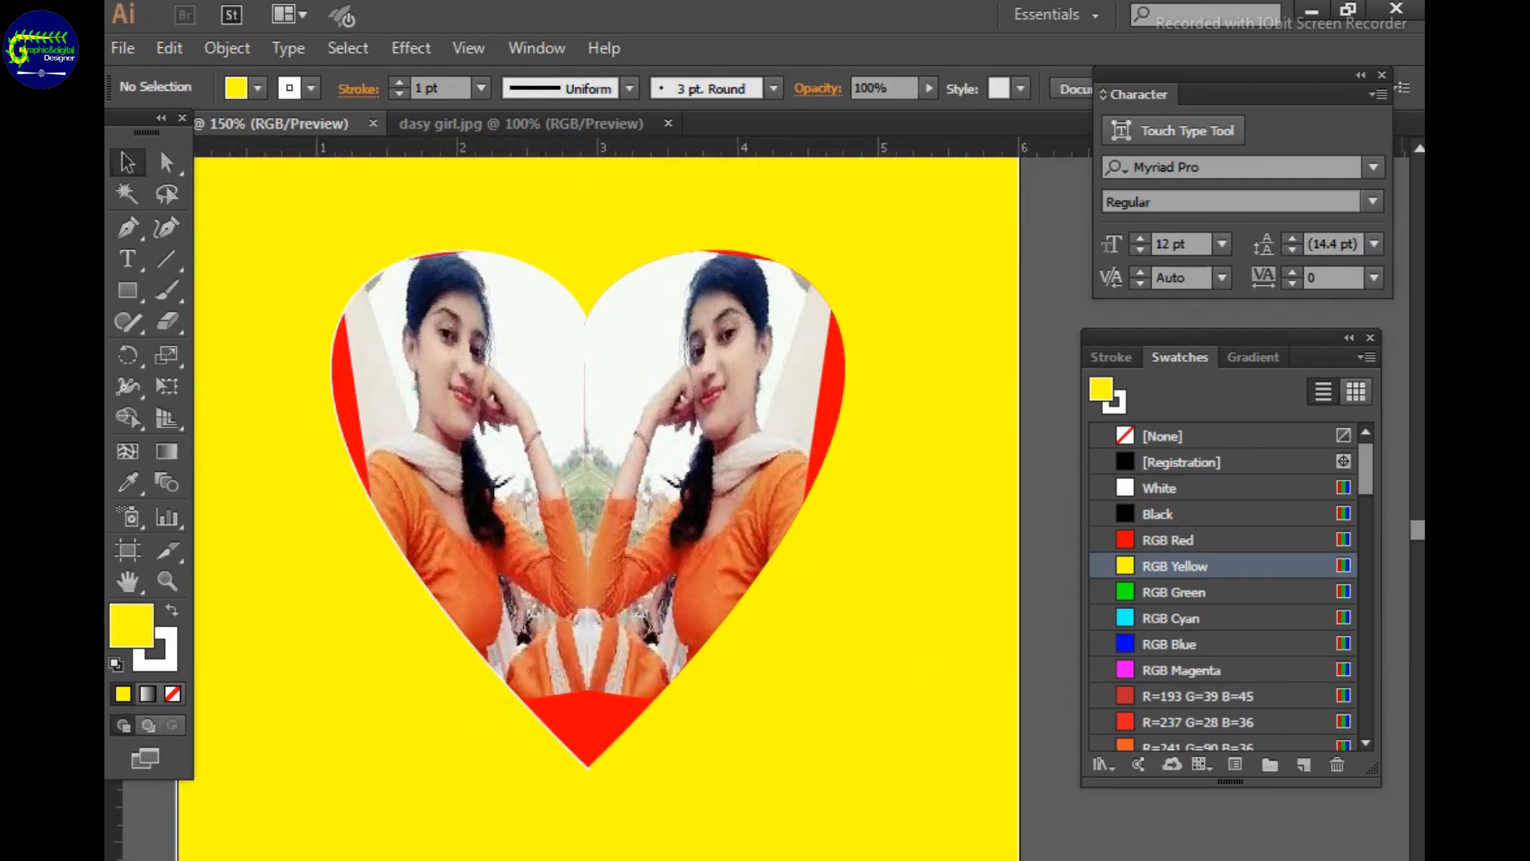